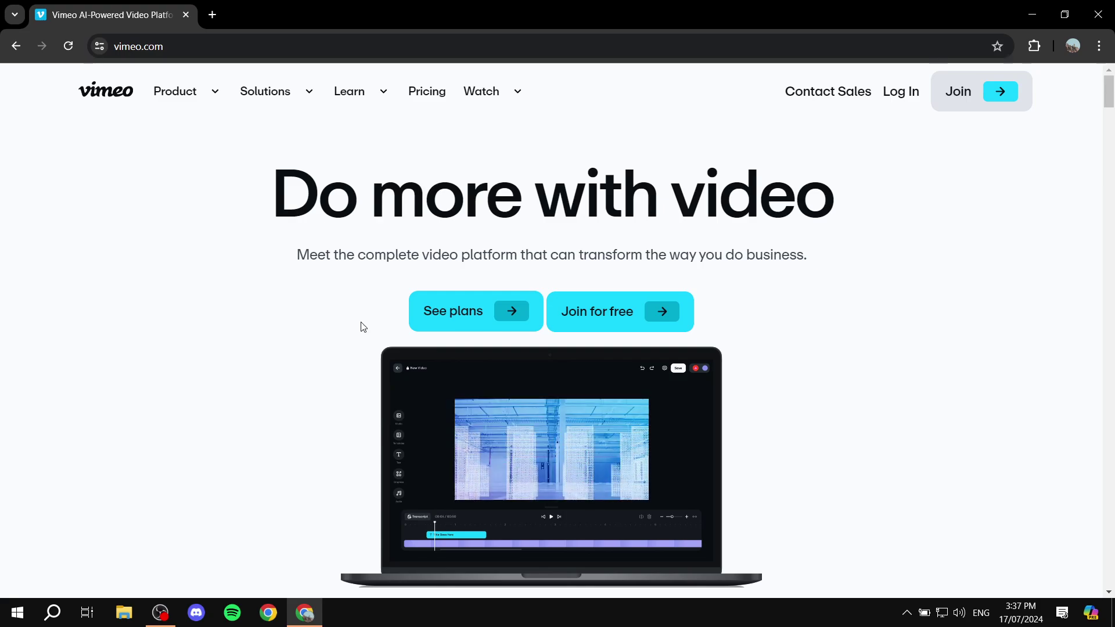
Open the pricing page from the homepage and examine the Free plan alongside the paid plans
scroll(366, 327, down, 5)
scroll(370, 328, down, 5)
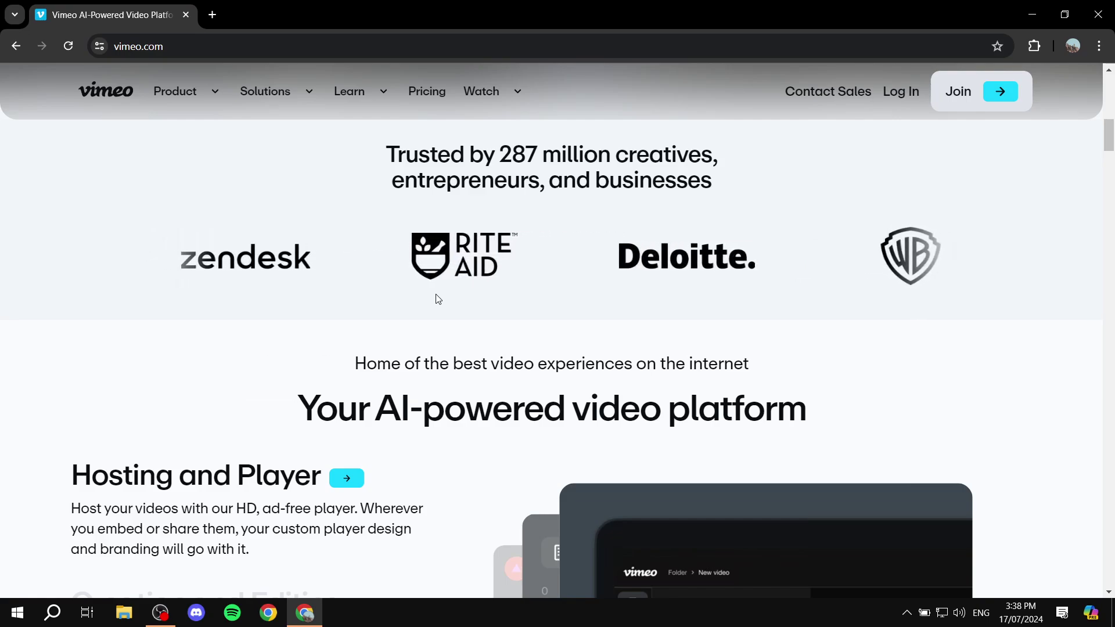
click(419, 111)
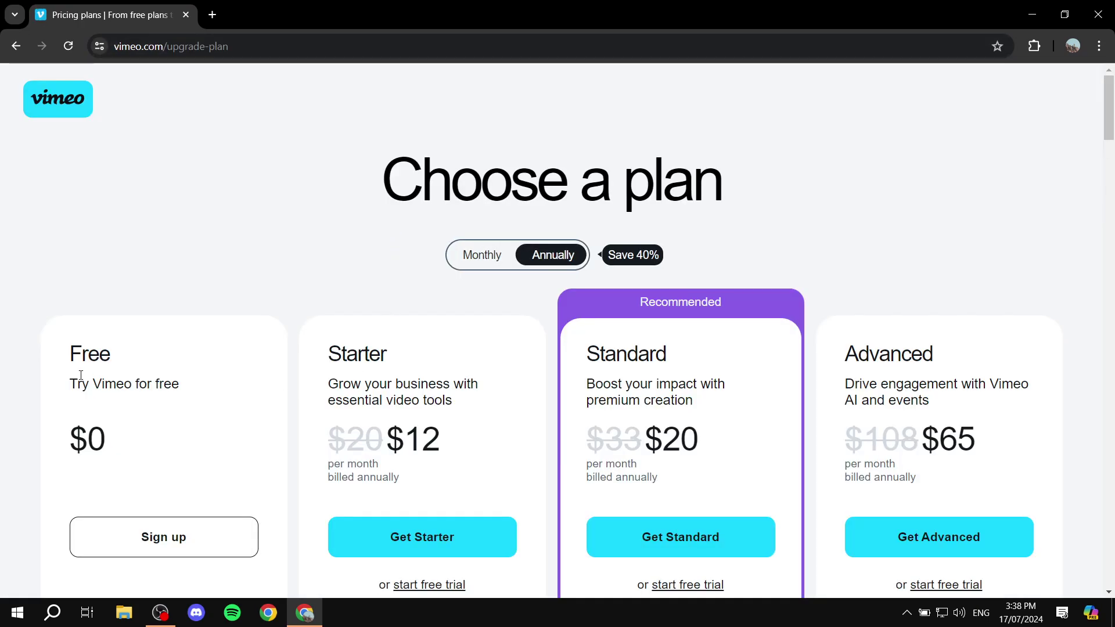
drag(68, 354, 153, 356)
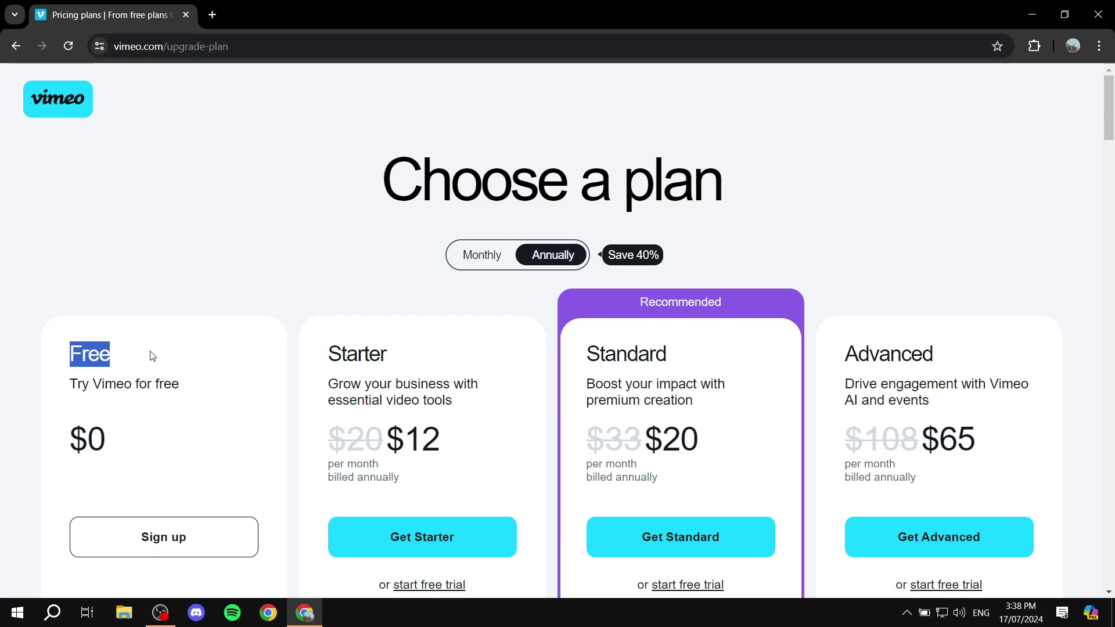
click(153, 356)
scroll(153, 356, down, 3)
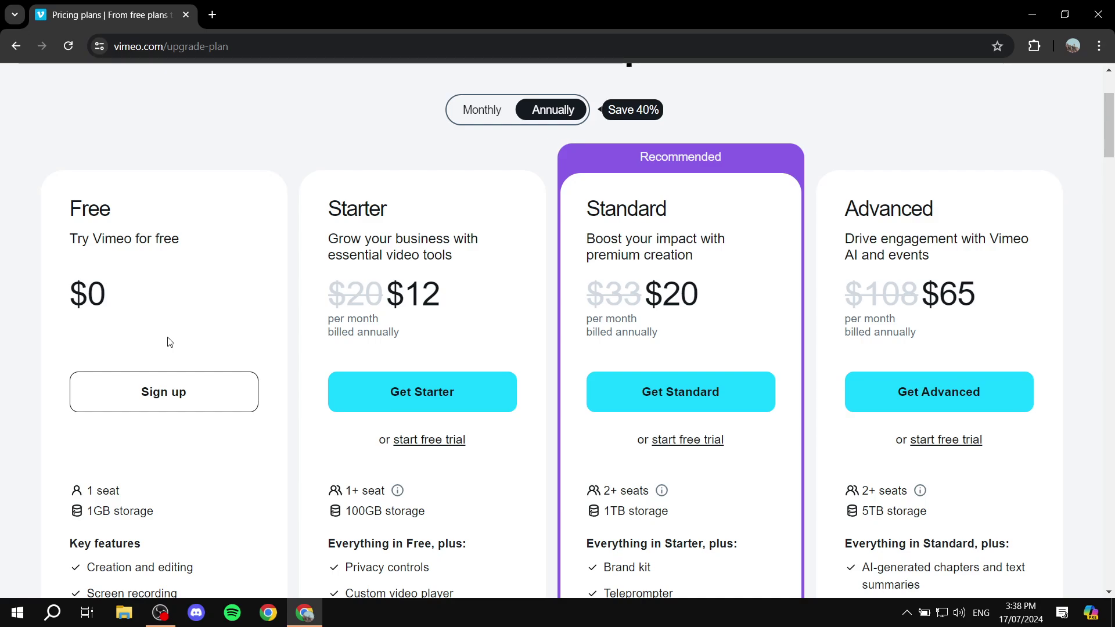
scroll(366, 325, up, 3)
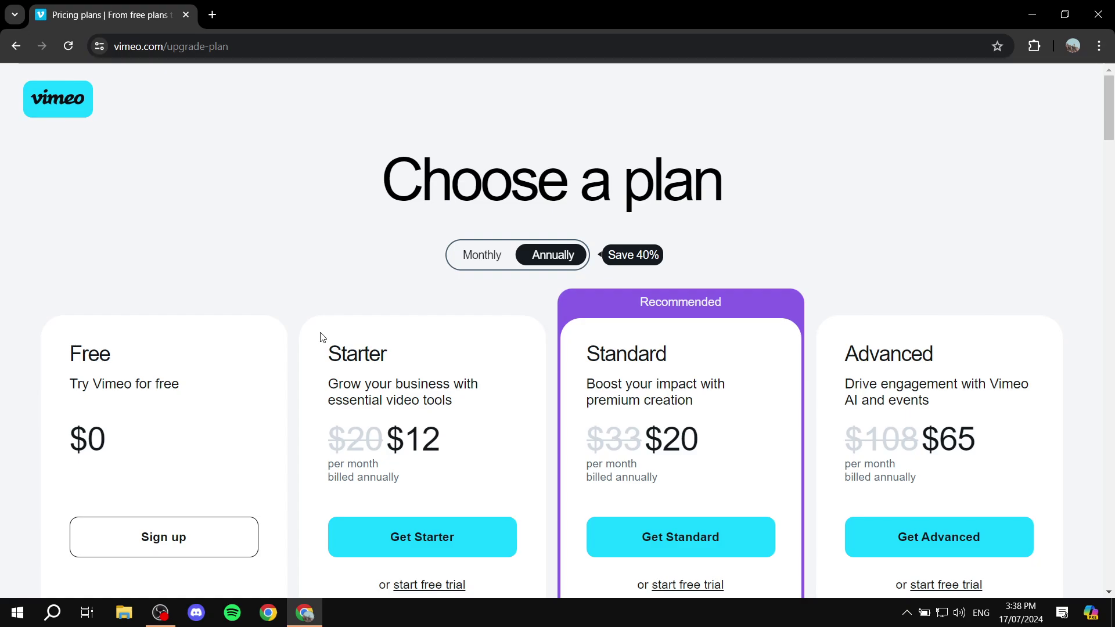
Return to the Vimeo homepage and start joining with a new account
click(14, 46)
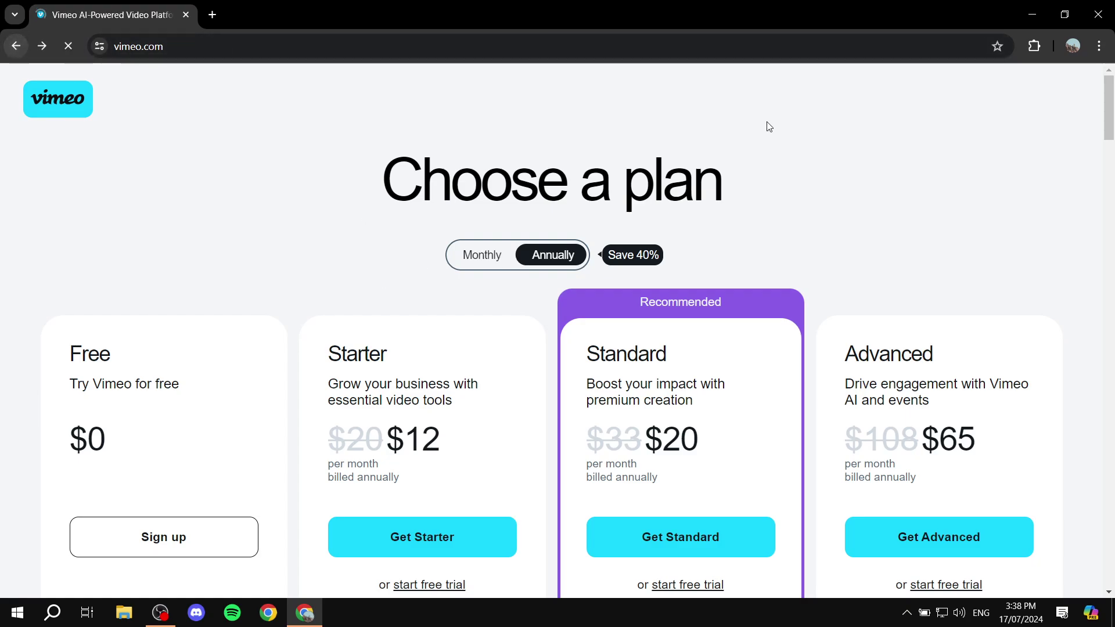
scroll(836, 177, up, 6)
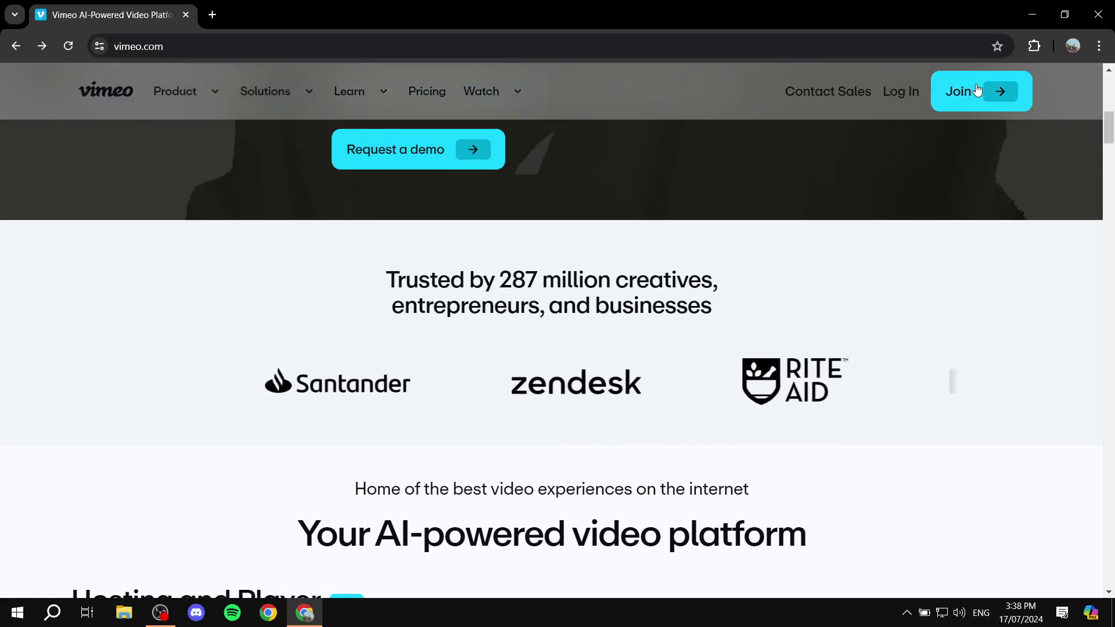
click(977, 90)
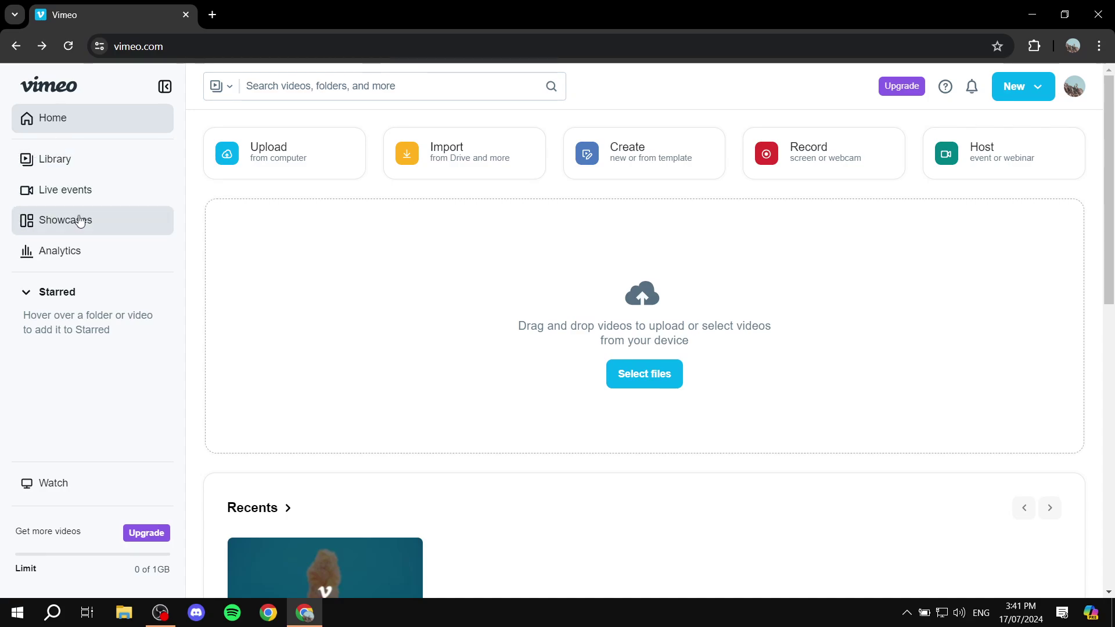
Create a new showcase in the Showcases section
click(63, 226)
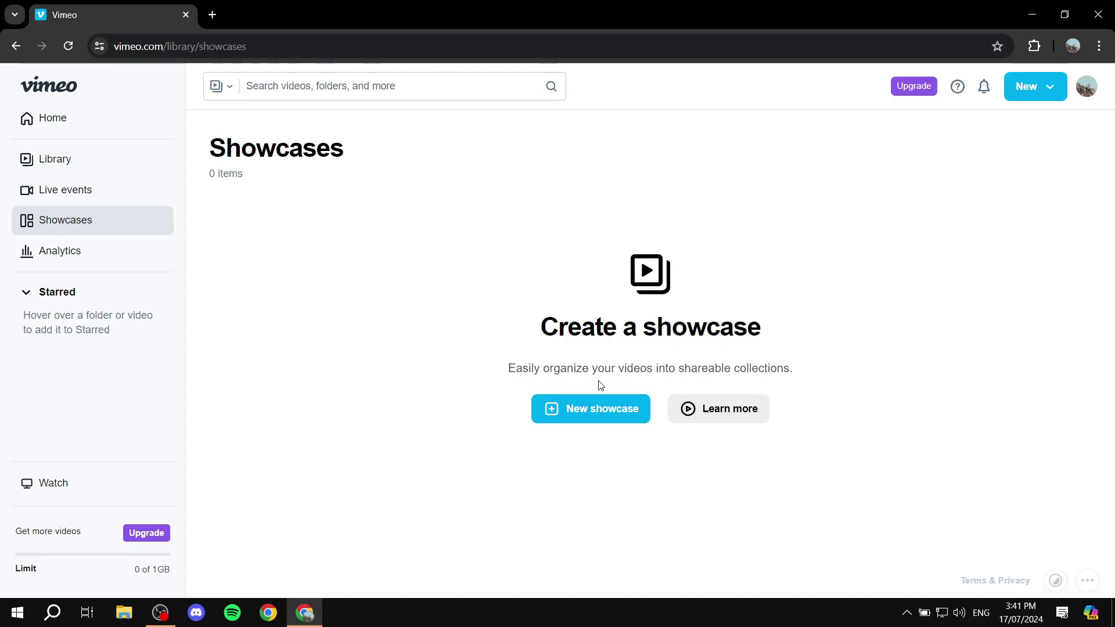
drag(537, 328, 816, 335)
click(577, 351)
click(605, 414)
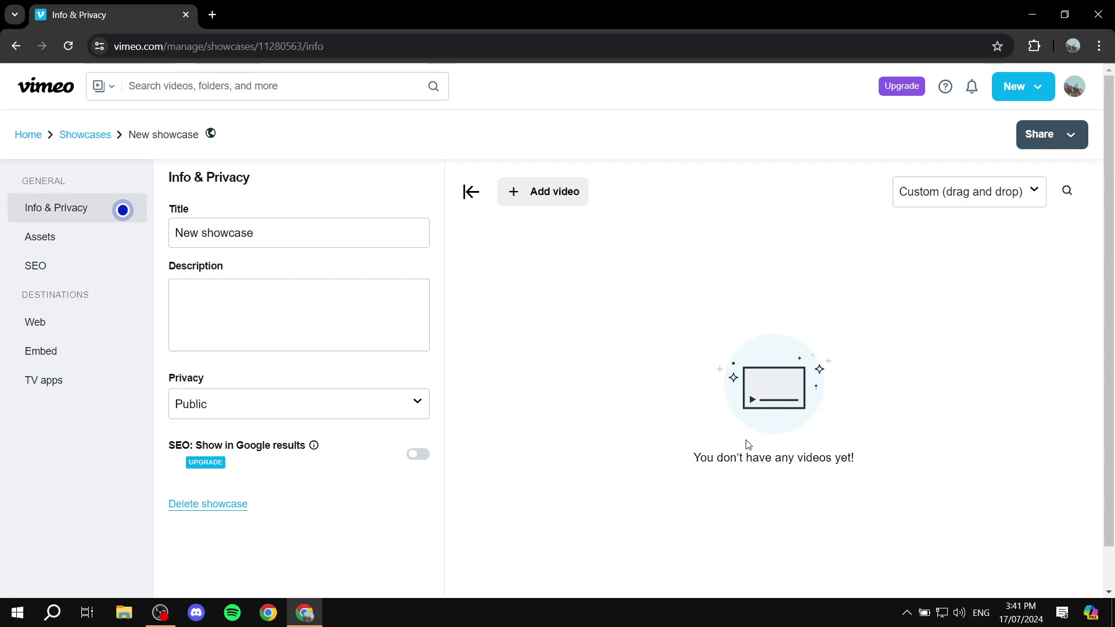
Replace the showcase's title with "Test Showcase"
scroll(342, 279, down, 1)
scroll(328, 275, up, 1)
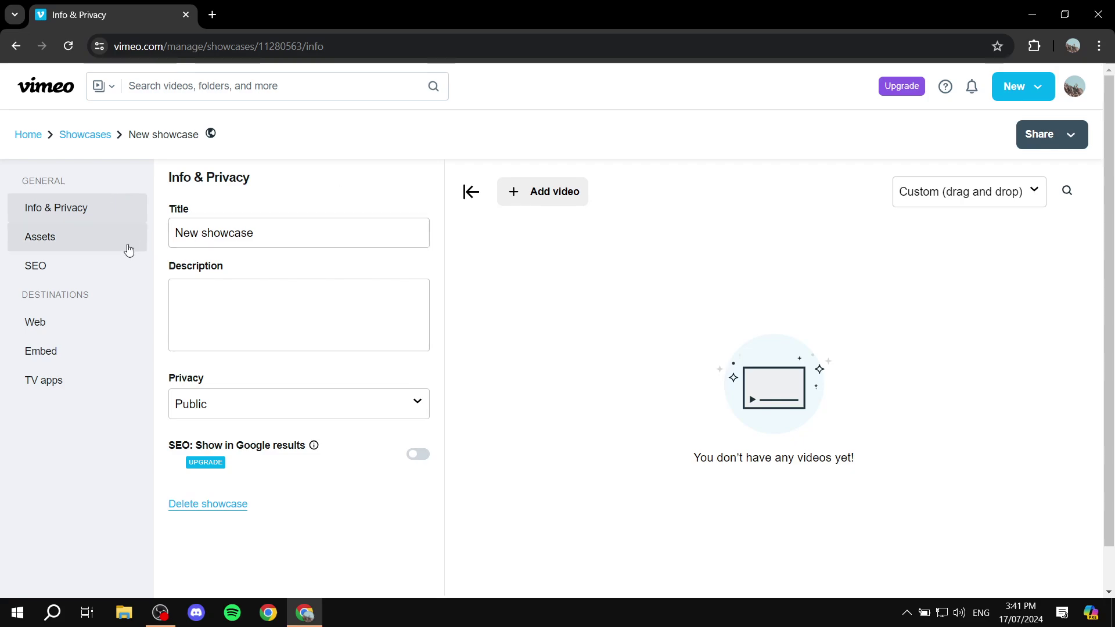
click(304, 227)
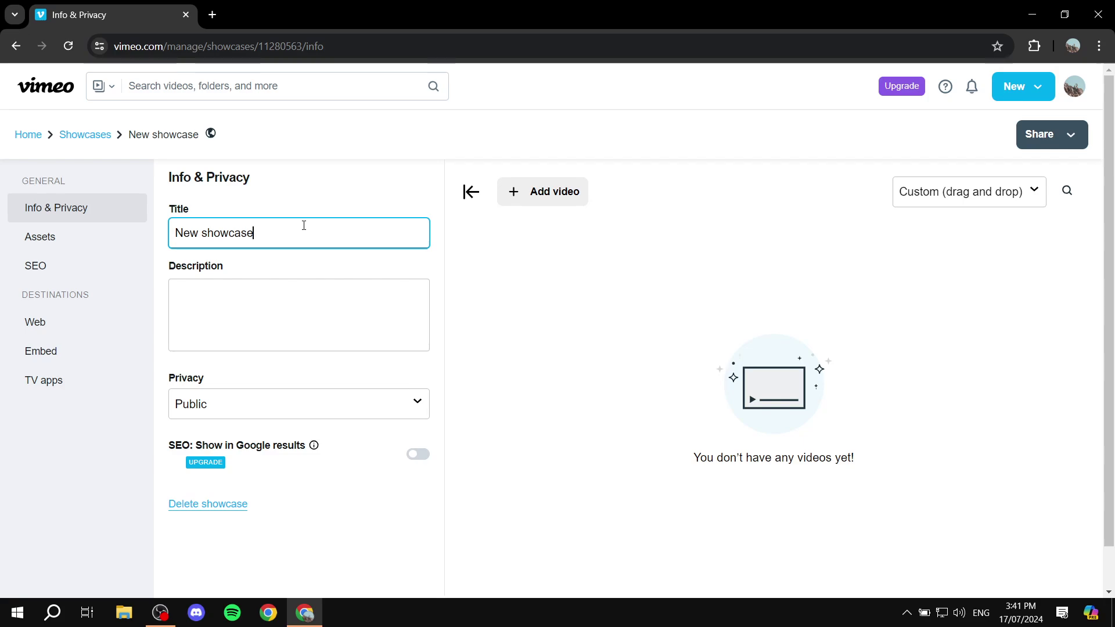
key(BackSpace)
key(BackSpace)
key(BackSpace)
key(BackSpace)
key(BackSpace)
key(BackSpace)
key(BackSpace)
key(BackSpace)
key(BackSpace)
key(BackSpace)
key(BackSpace)
key(BackSpace)
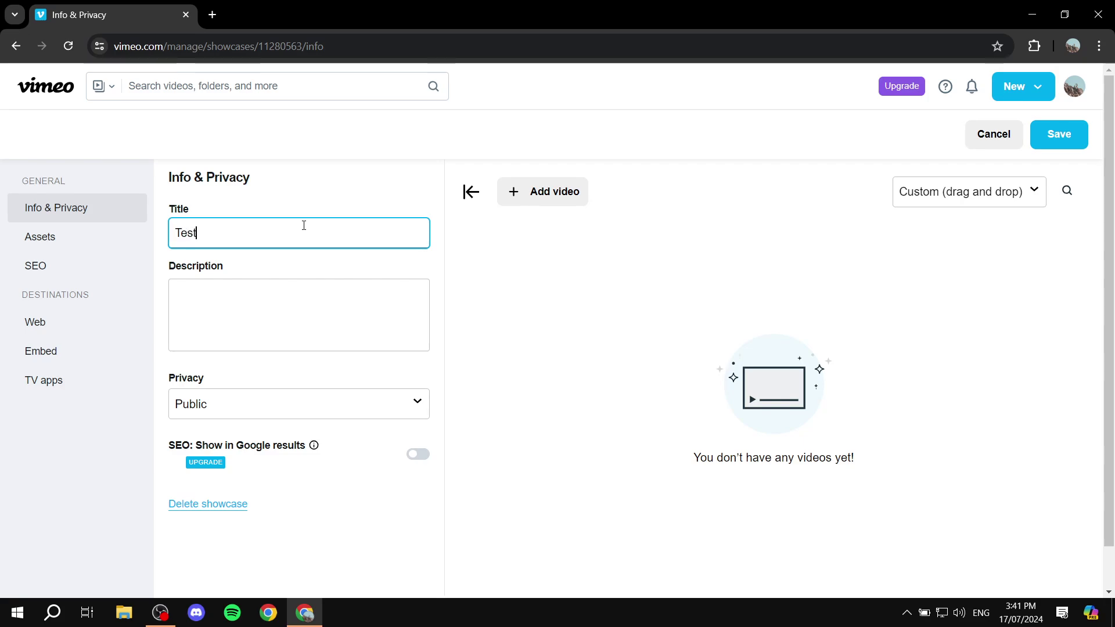
text(Test Showcase)
Enter the showcase description "This showcase shows my video editing skills."
click(291, 304)
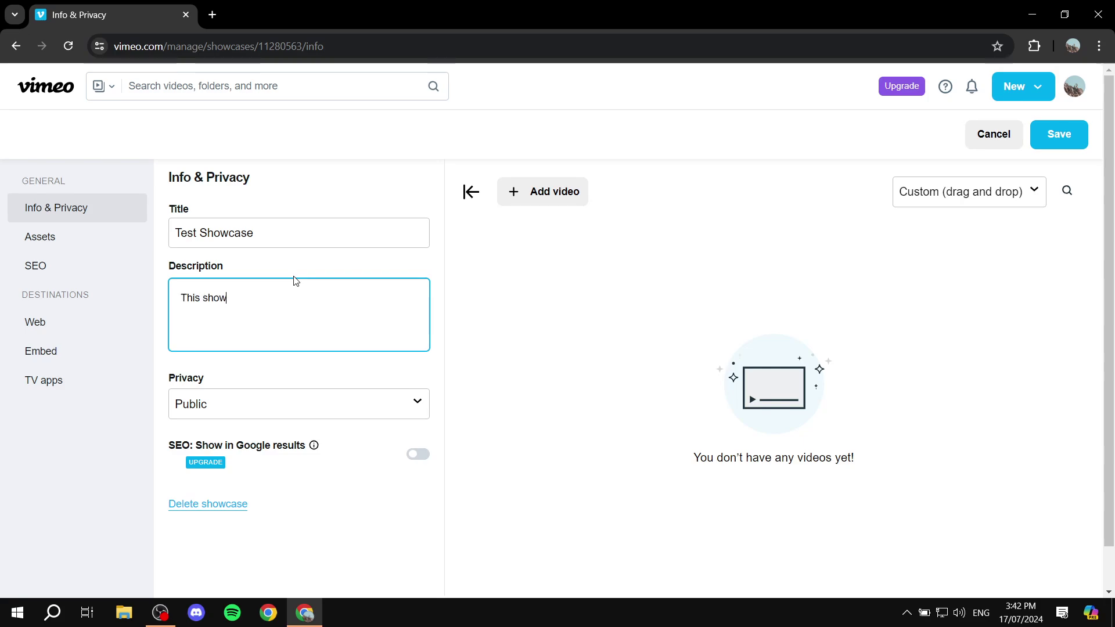
text(the)
key(BackSpace)
key(BackSpace)
key(BackSpace)
key(BackSpace)
text(my video editing skills.)
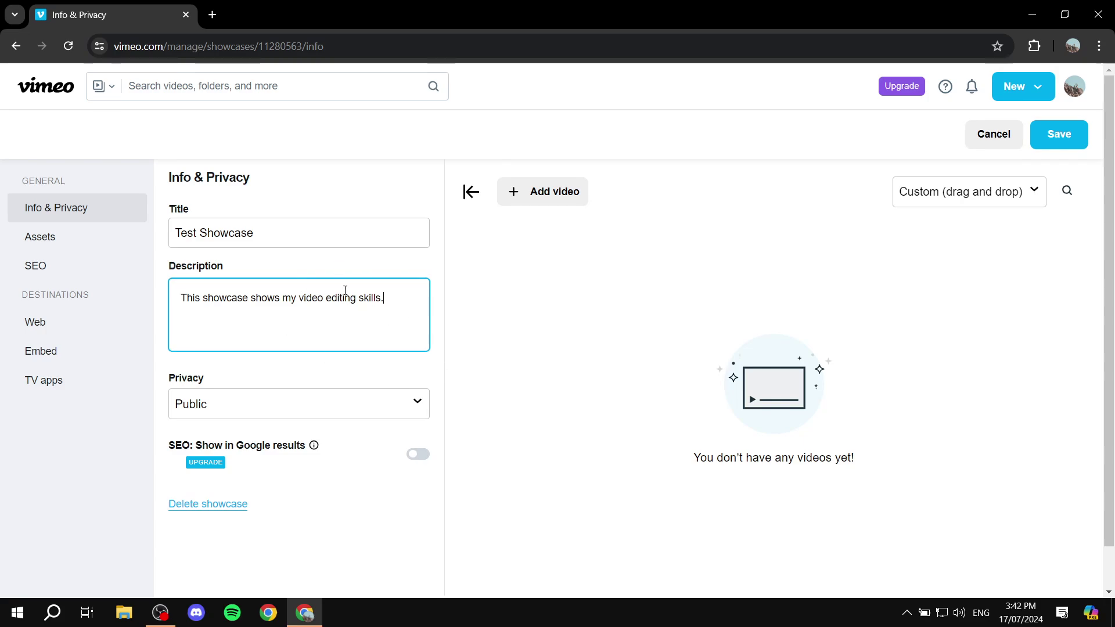
drag(381, 299, 162, 291)
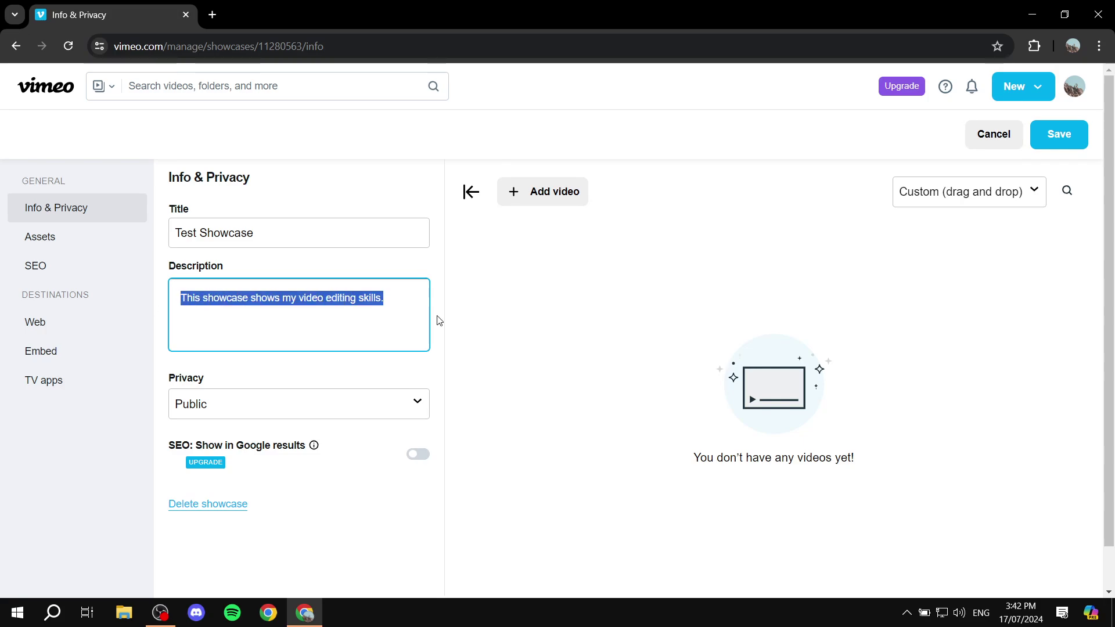
click(468, 297)
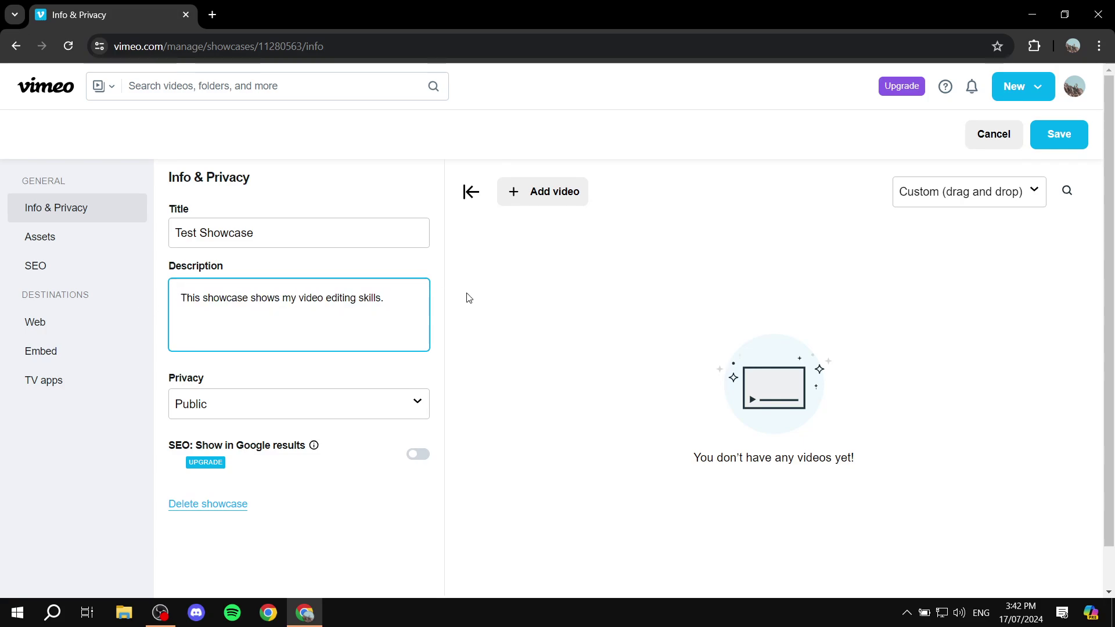
Examine the showcase's privacy choices and the setting for showing it in Google results
click(408, 413)
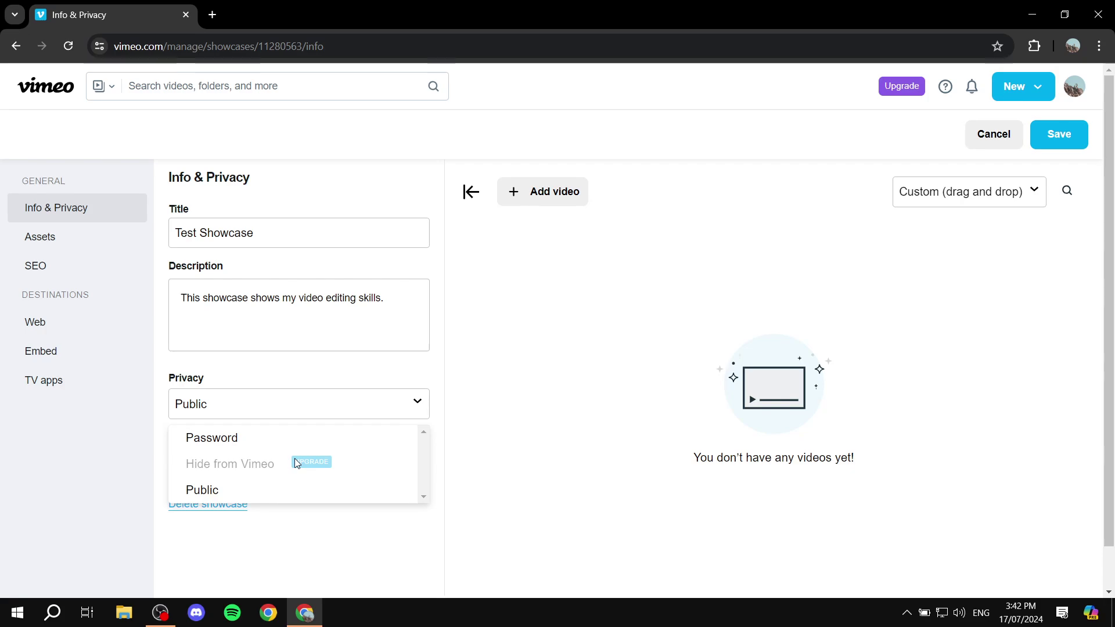
scroll(278, 471, down, 1)
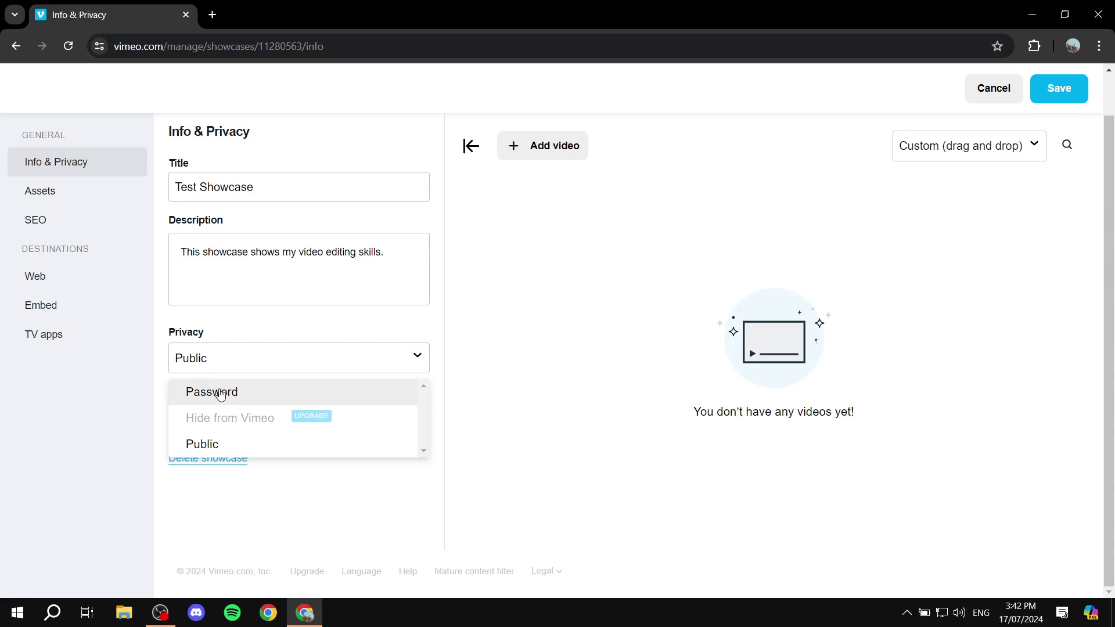
click(143, 381)
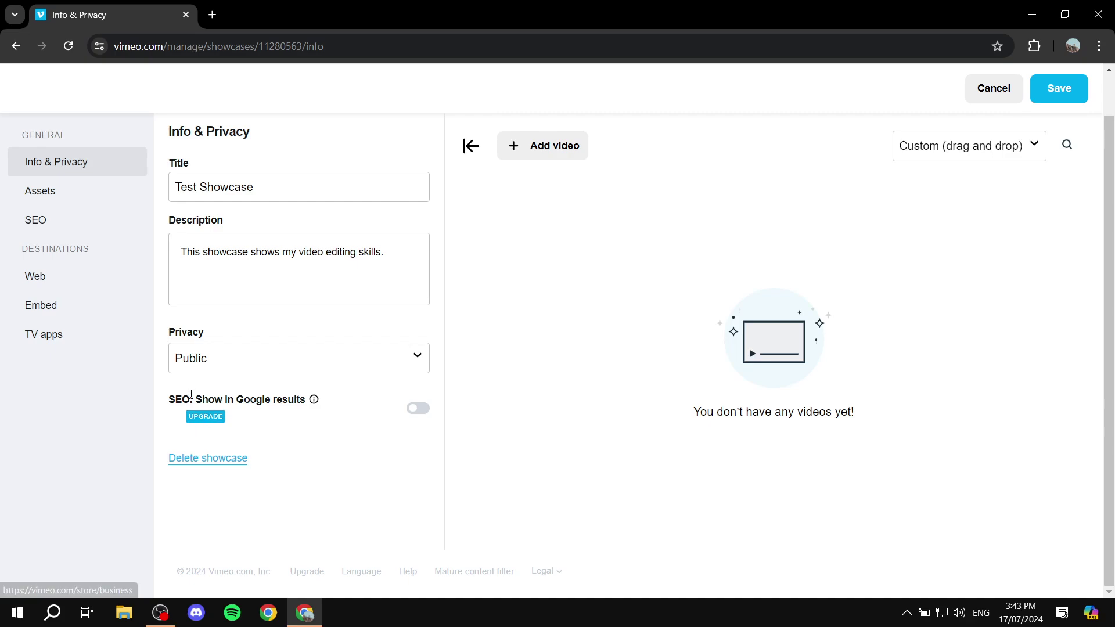
drag(195, 399, 341, 401)
click(341, 400)
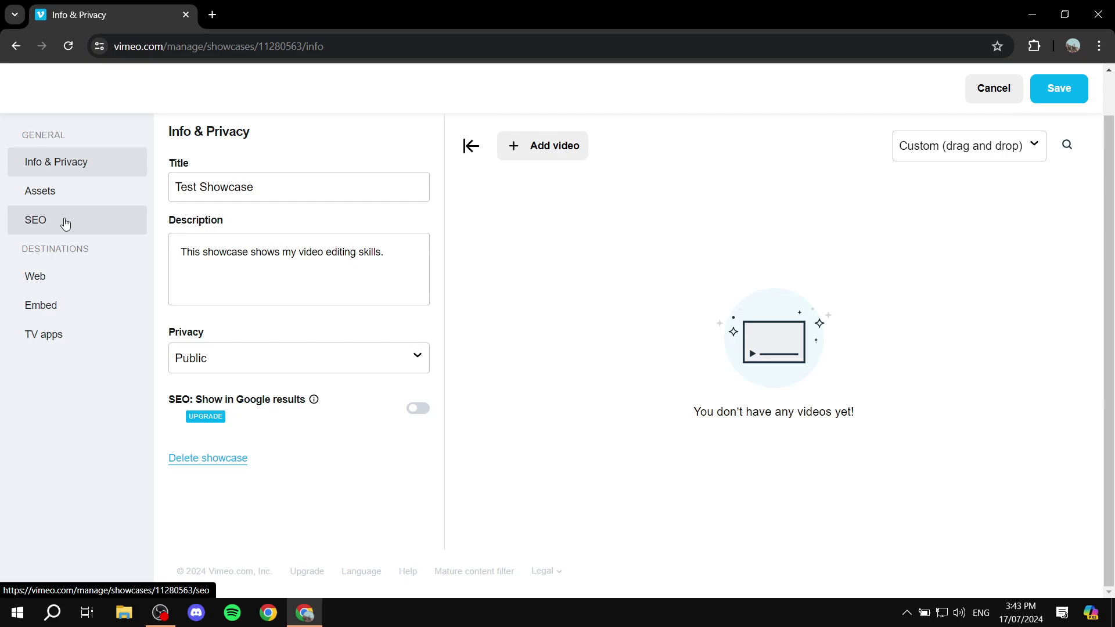
scroll(842, 374, up, 1)
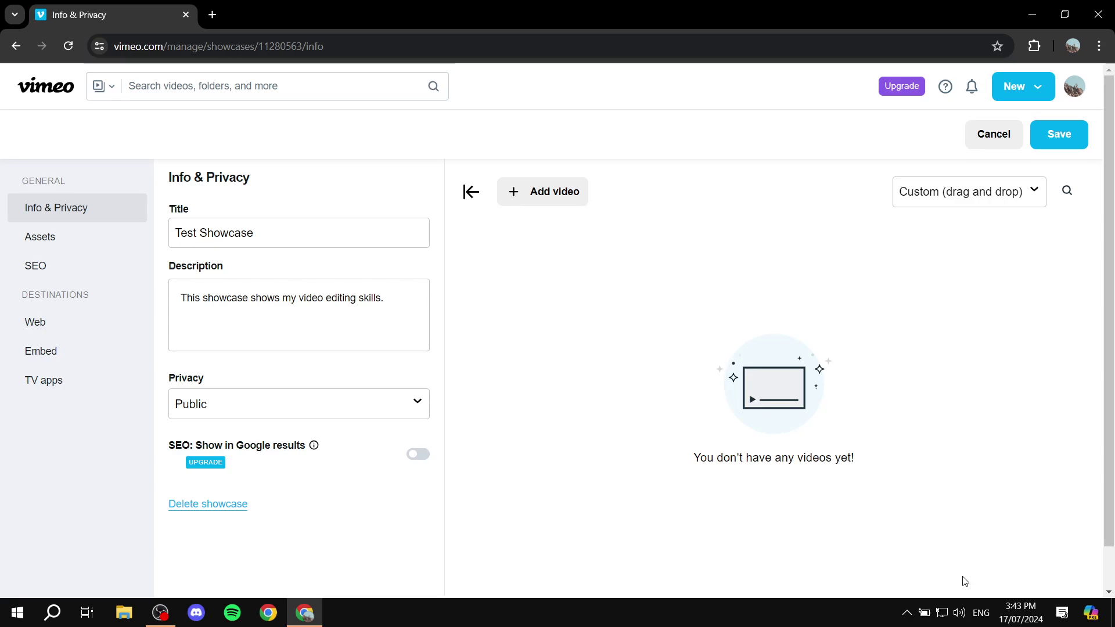
Check which videos can be added to the showcase without adding any, and save the showcase's details
click(560, 205)
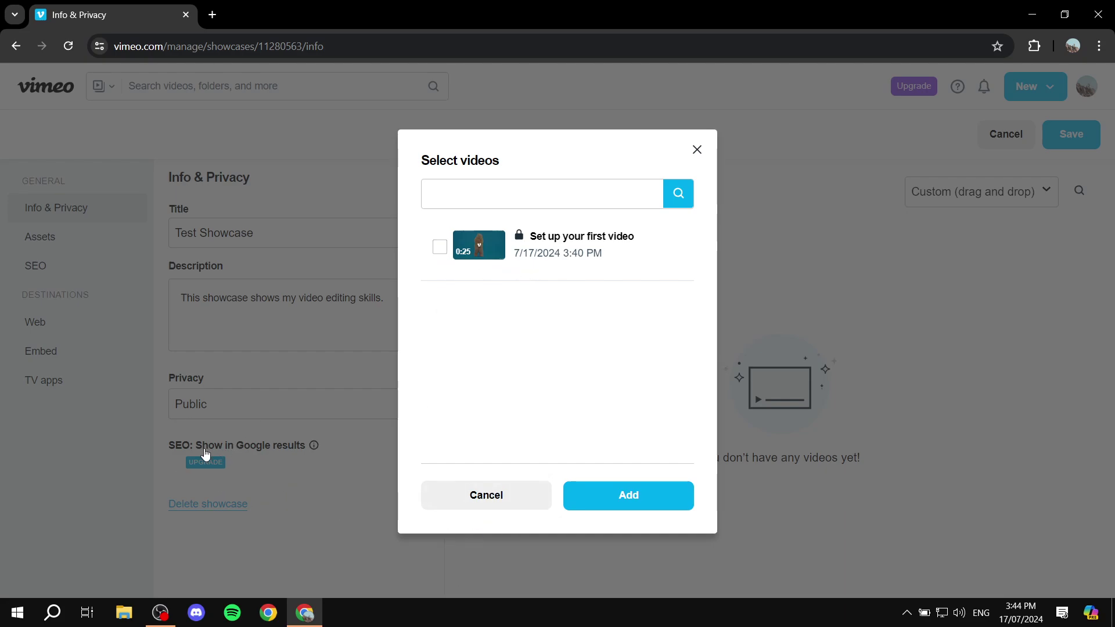
click(488, 496)
scroll(776, 289, down, 1)
scroll(777, 290, up, 1)
click(1055, 136)
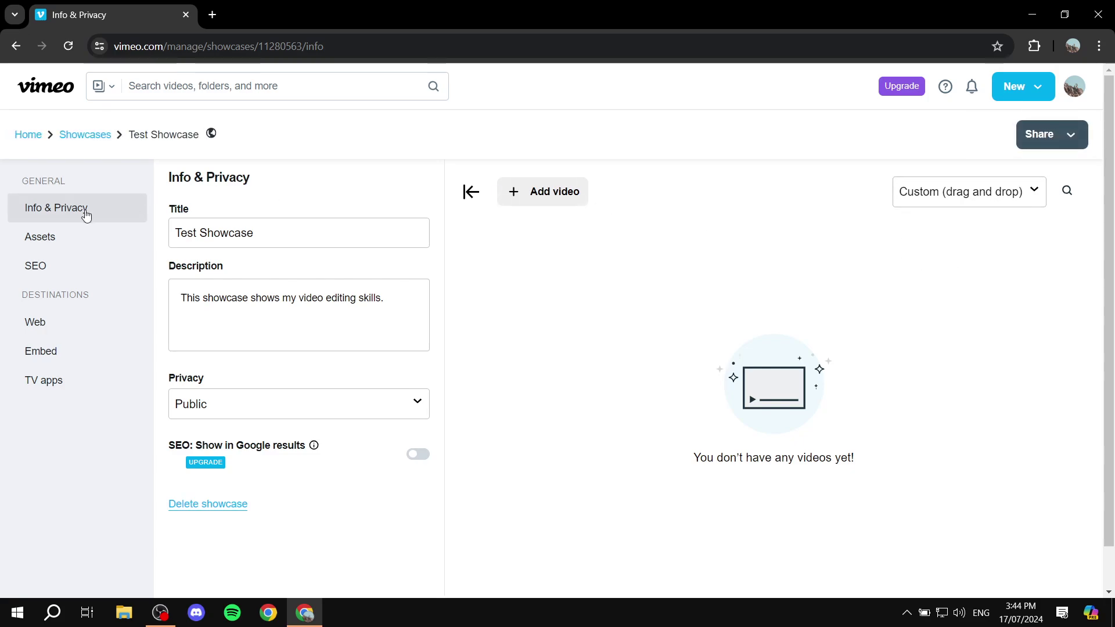
Examine the showcase's Assets settings, including the thumbnail sources, custom logo and accent color, and return to Info & Privacy
click(87, 234)
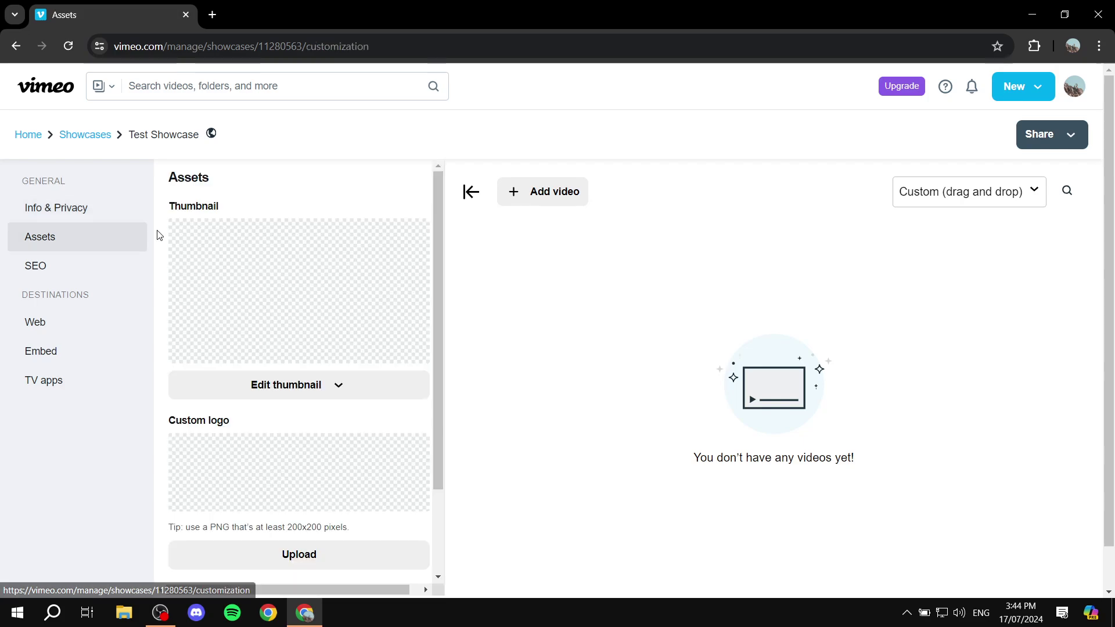
scroll(360, 308, down, 2)
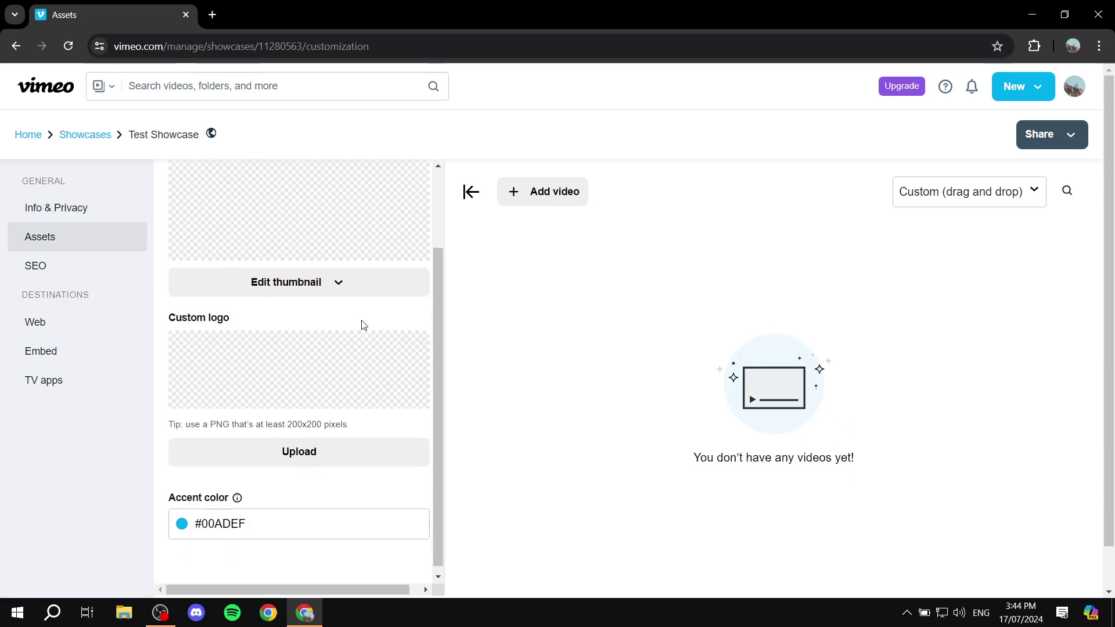
scroll(261, 360, up, 2)
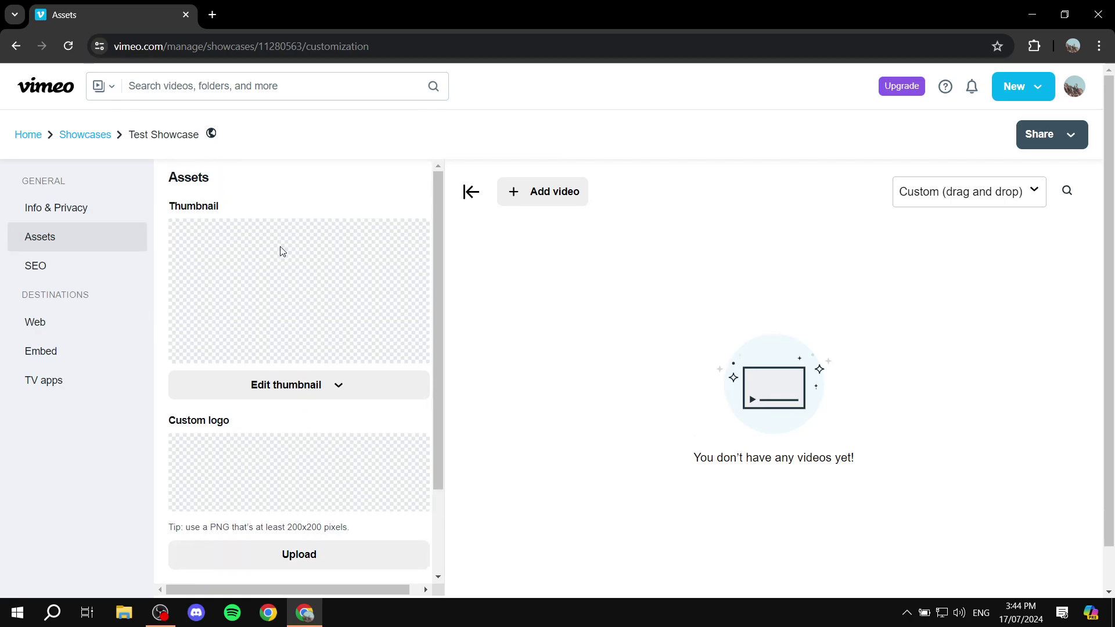
click(307, 388)
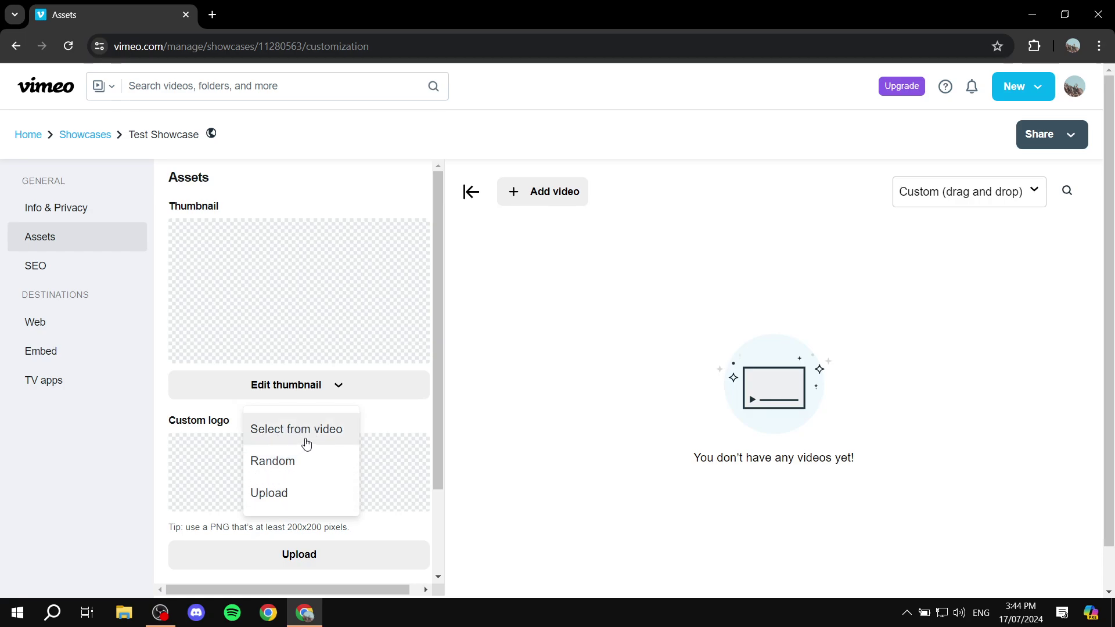
click(88, 213)
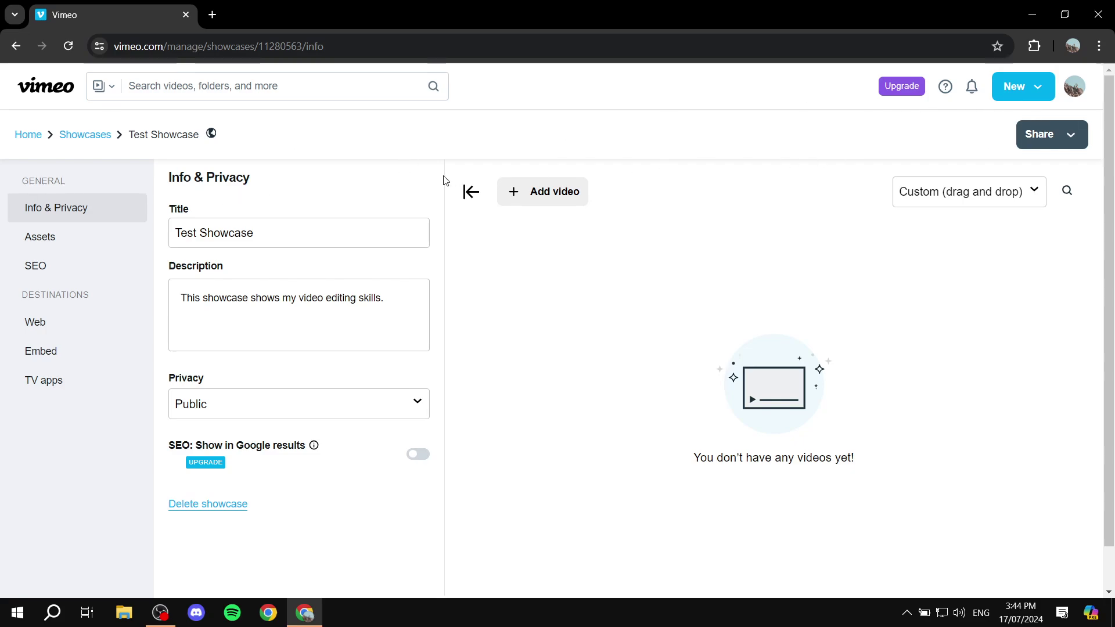
click(38, 136)
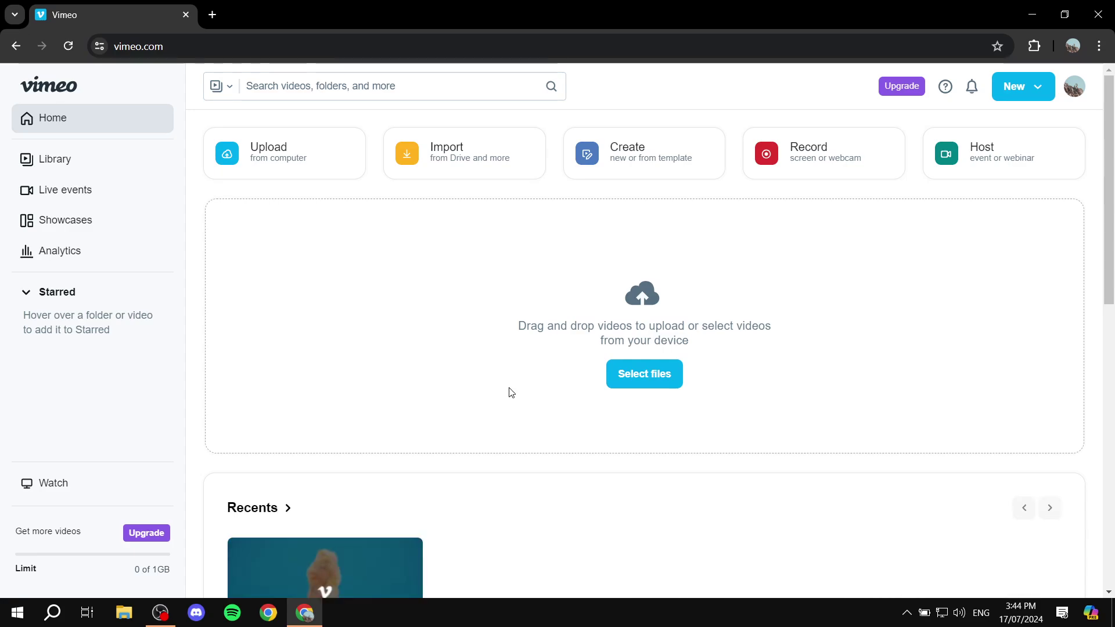
scroll(508, 391, down, 3)
scroll(278, 399, up, 1)
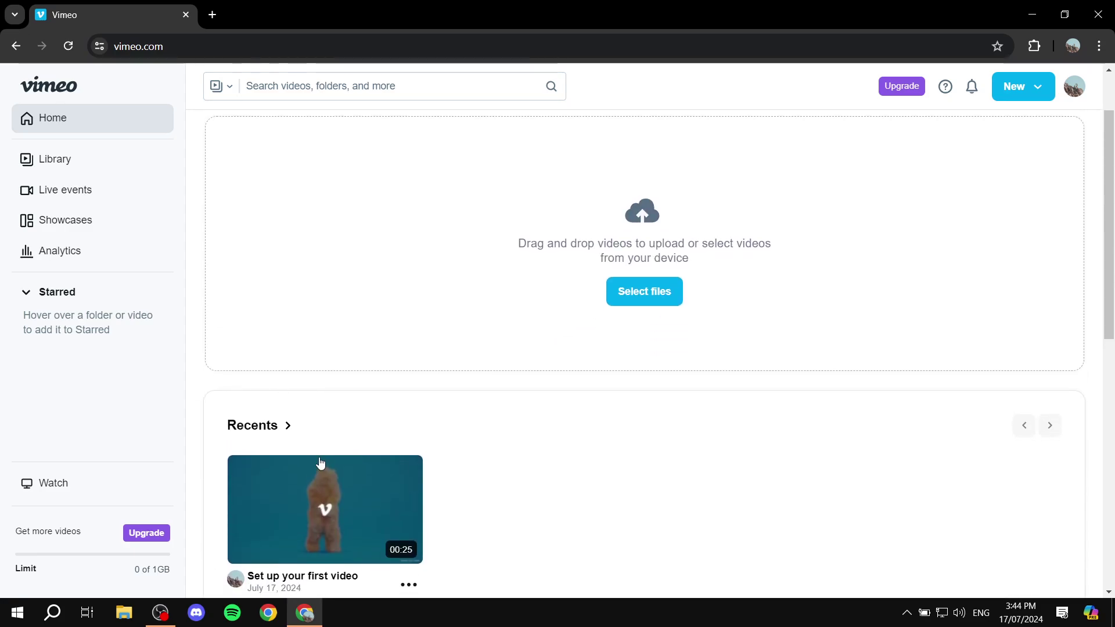
scroll(319, 457, down, 1)
mouse_move(314, 445)
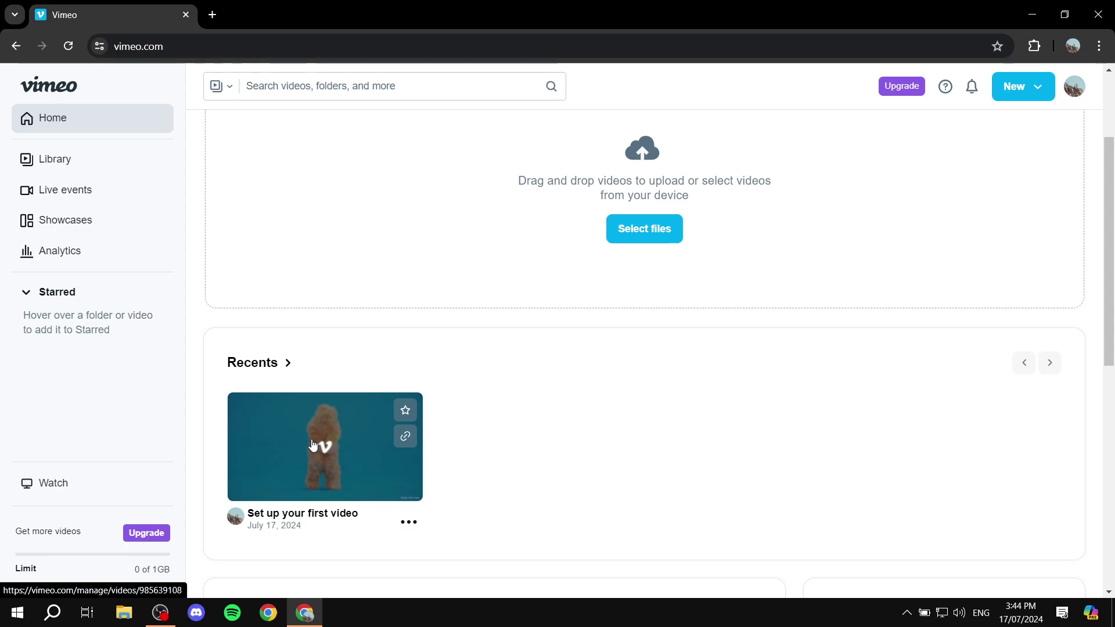
scroll(697, 374, up, 3)
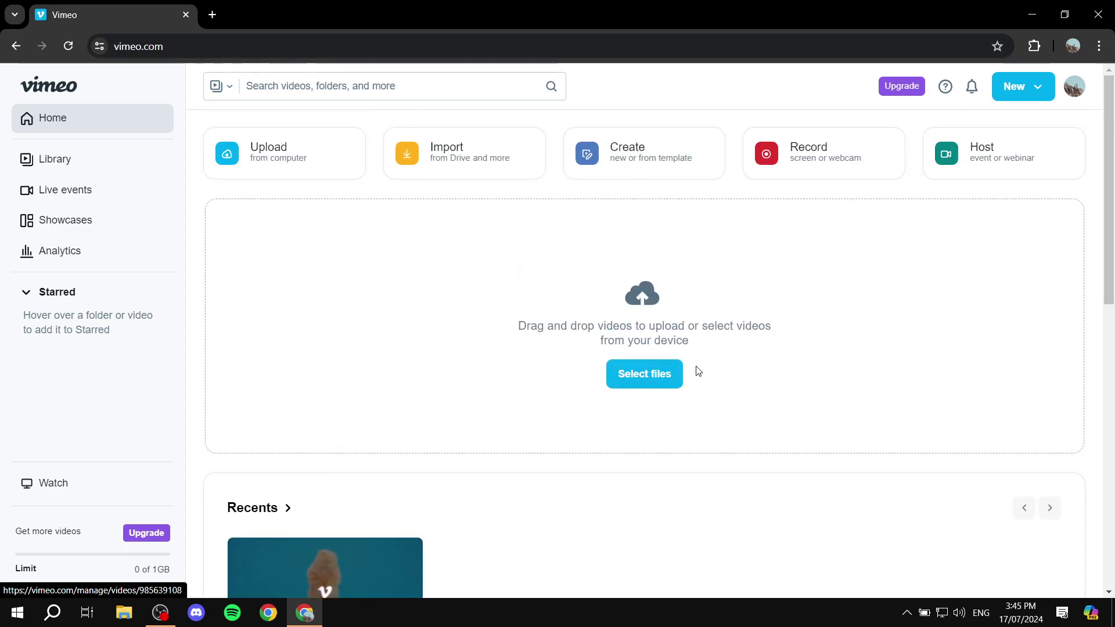
click(659, 376)
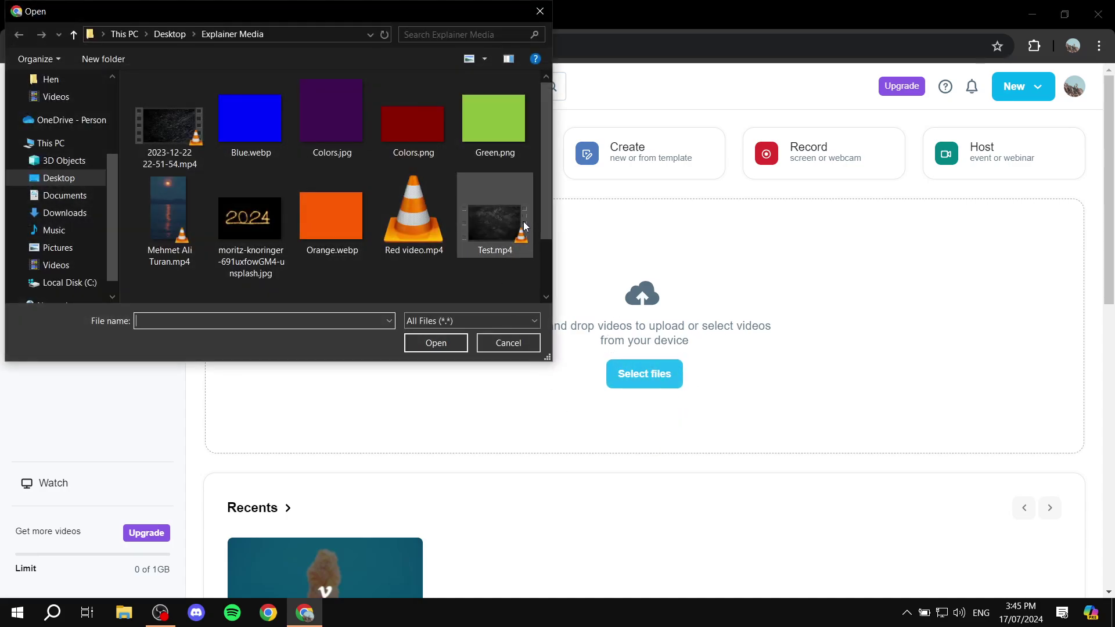
double_click(165, 129)
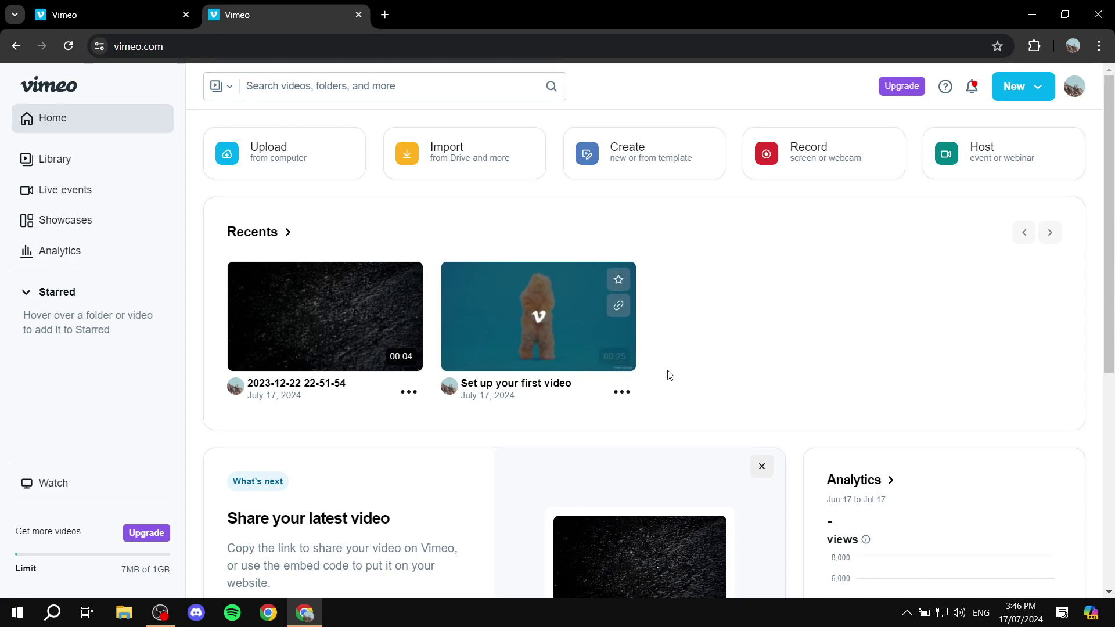
mouse_move(610, 334)
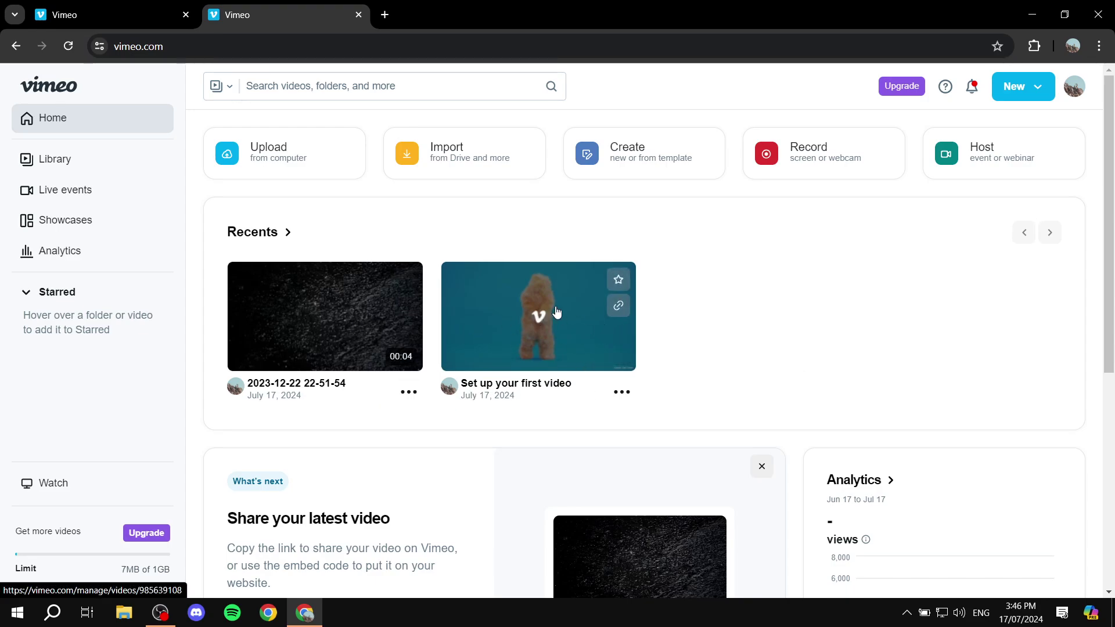
mouse_move(304, 339)
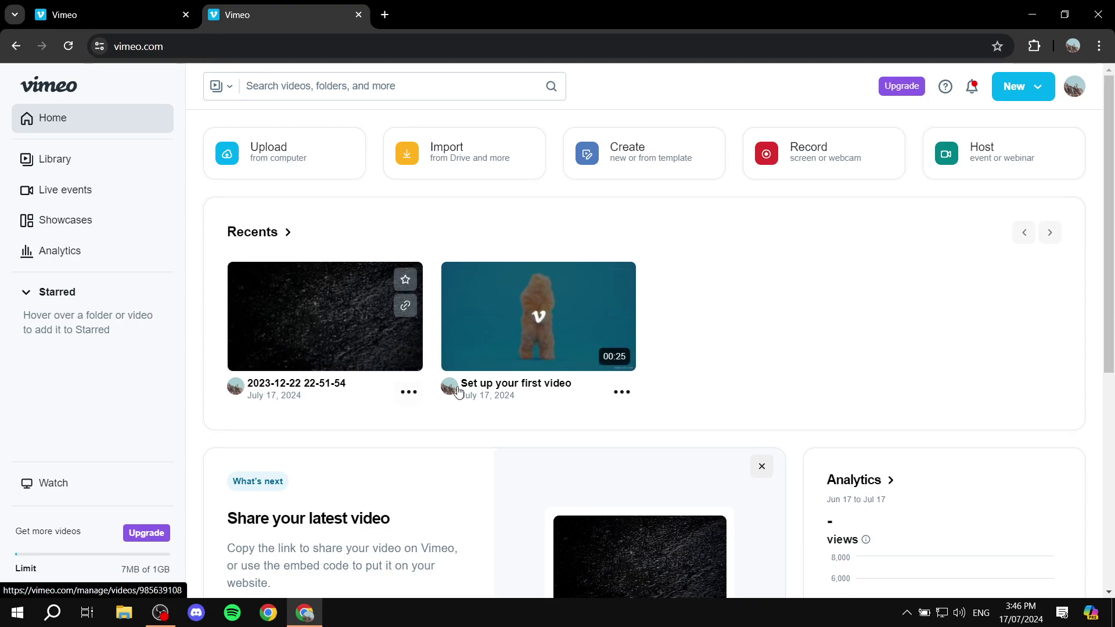
mouse_move(587, 317)
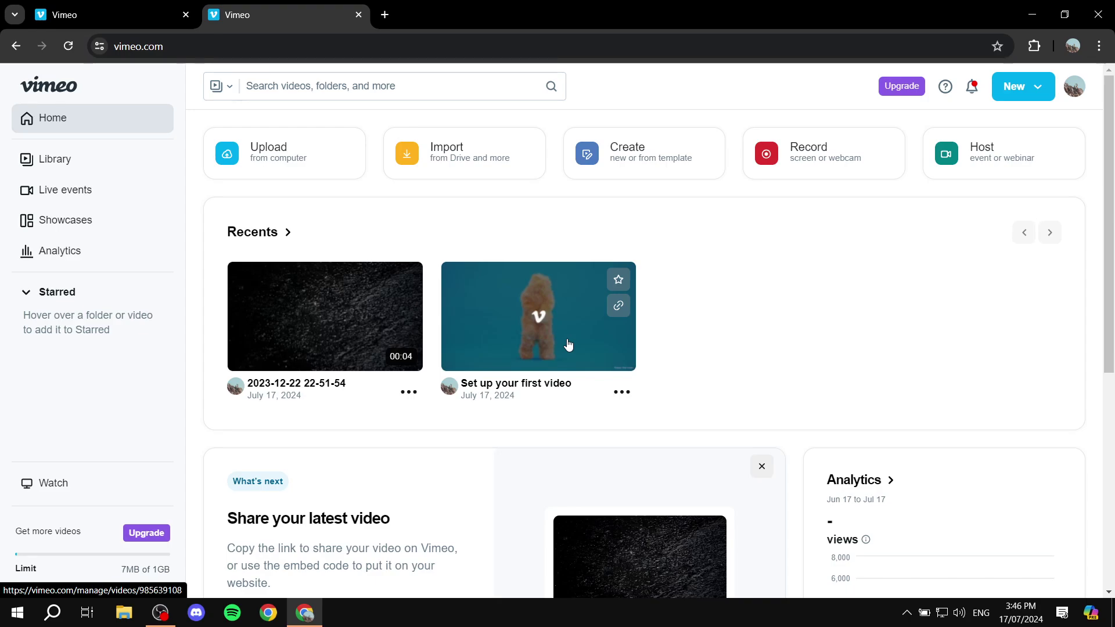
mouse_move(348, 316)
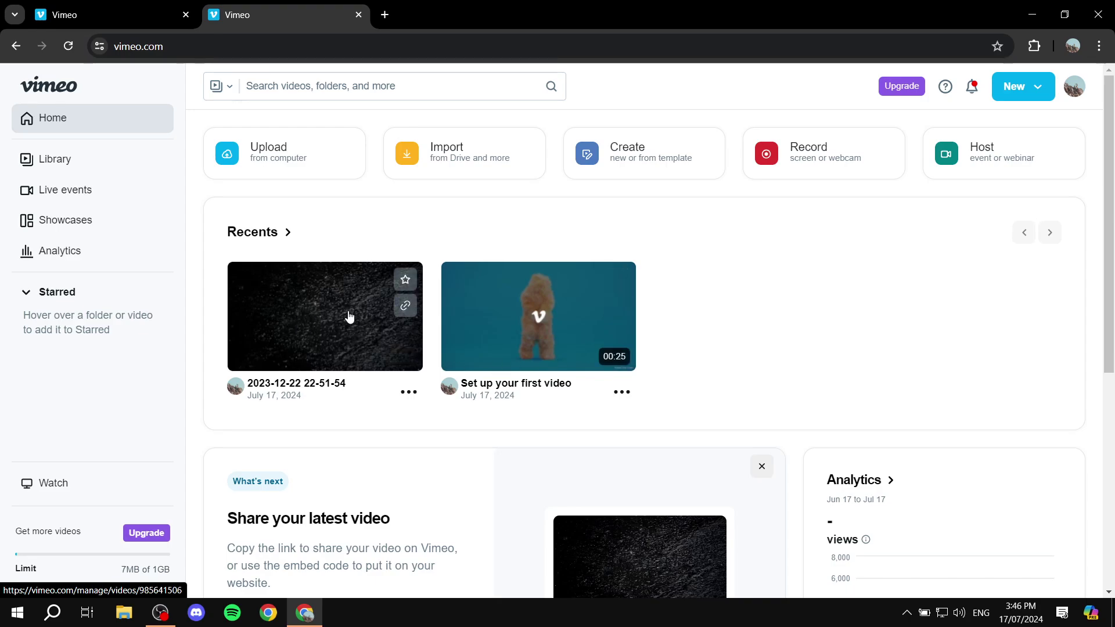
click(409, 392)
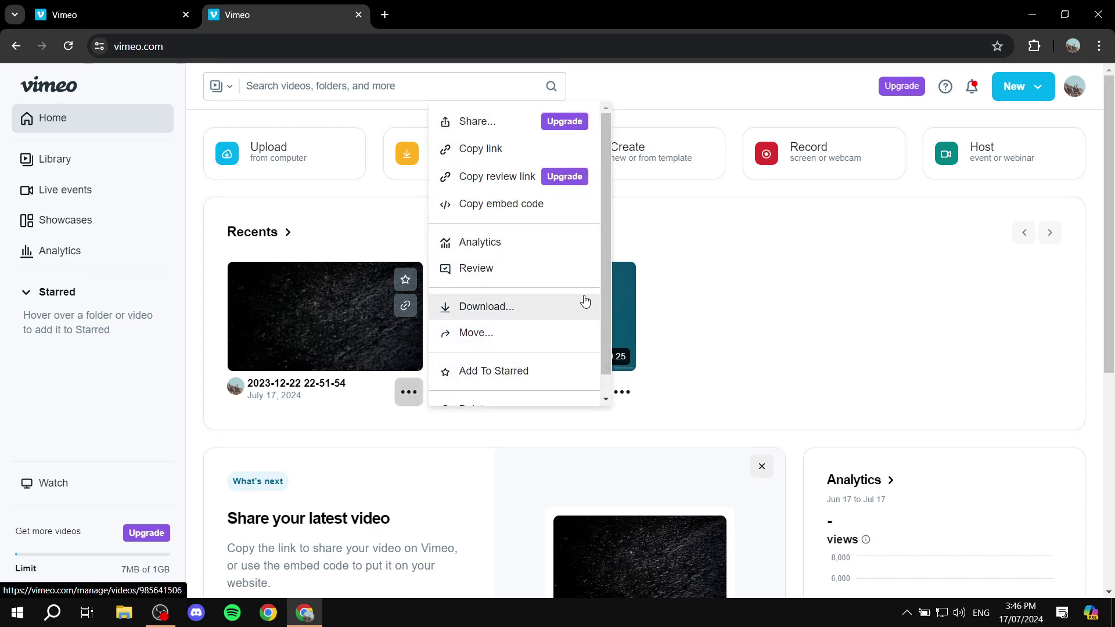
scroll(546, 282, down, 1)
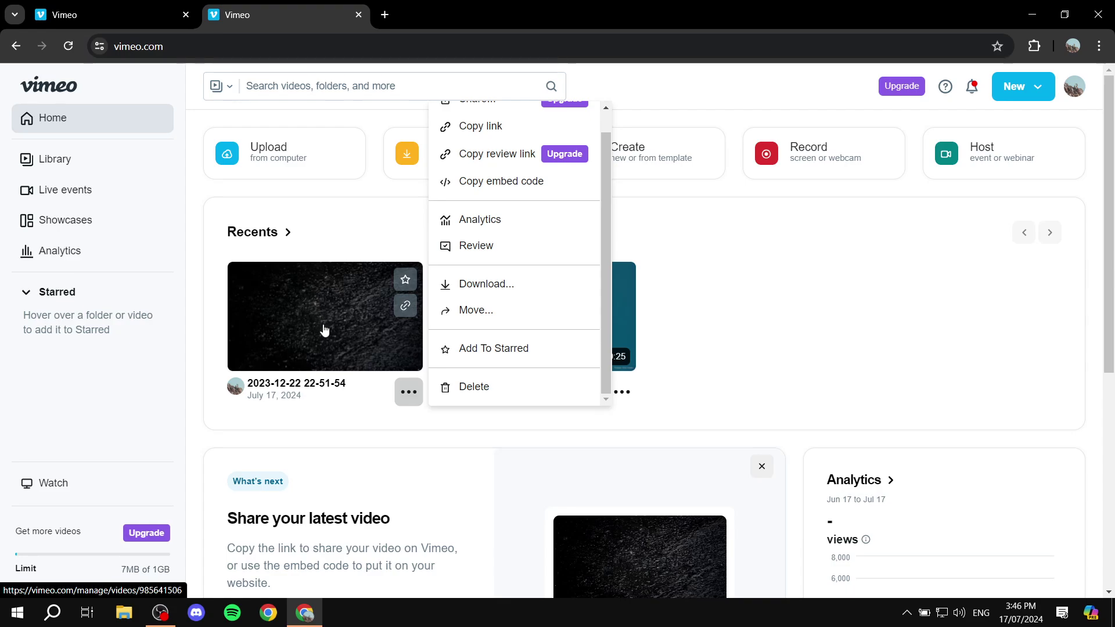
click(841, 286)
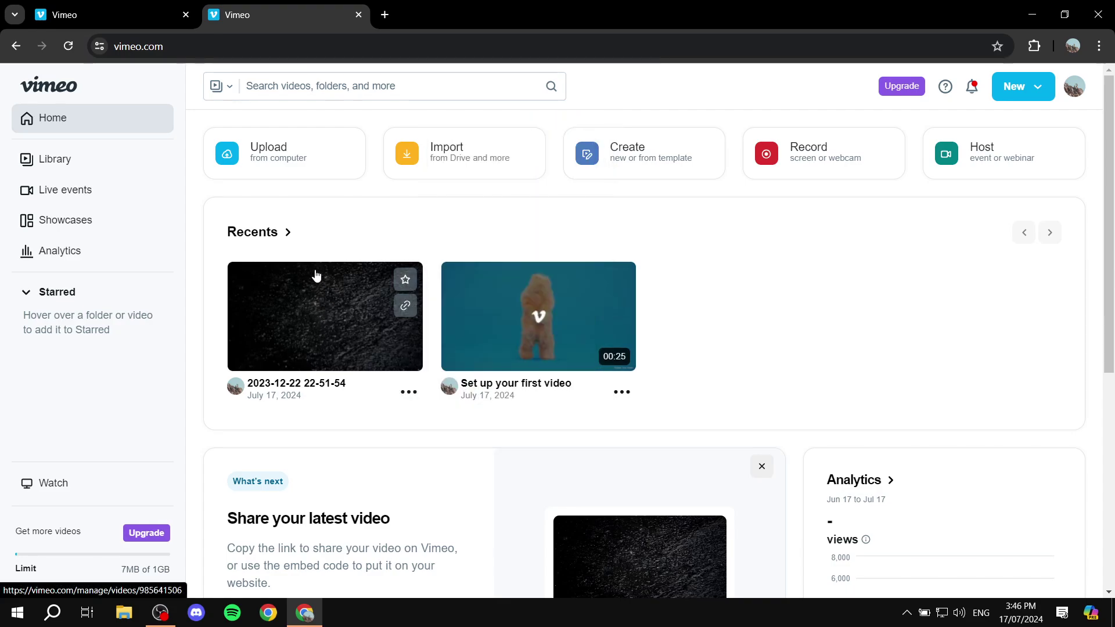
Open Test Showcase from the showcases list and review its title and description
drag(65, 221, 57, 221)
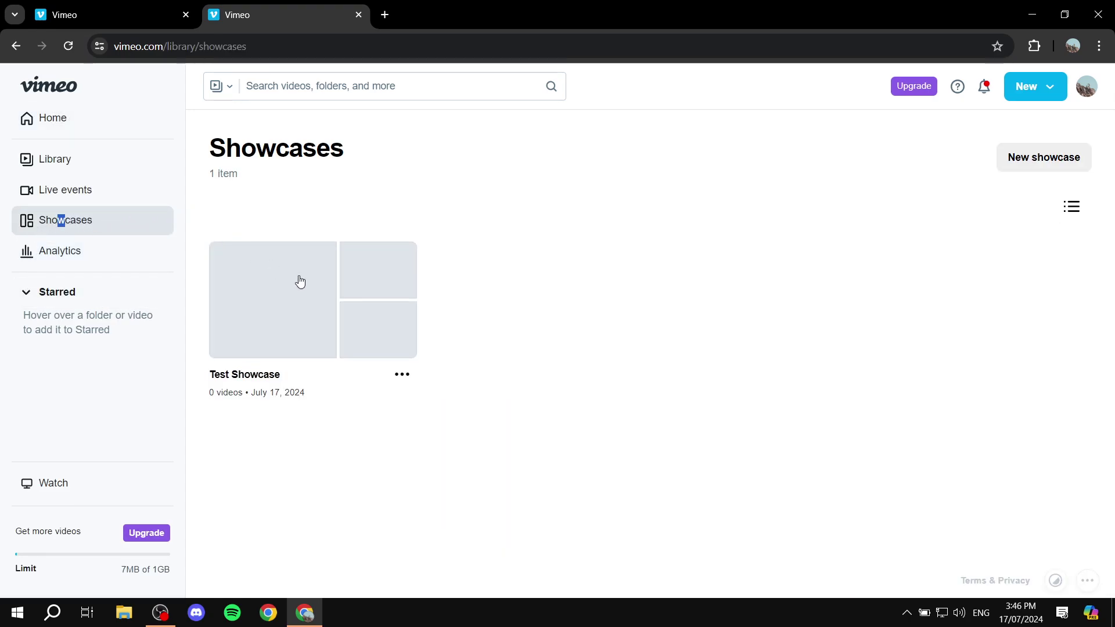
click(321, 307)
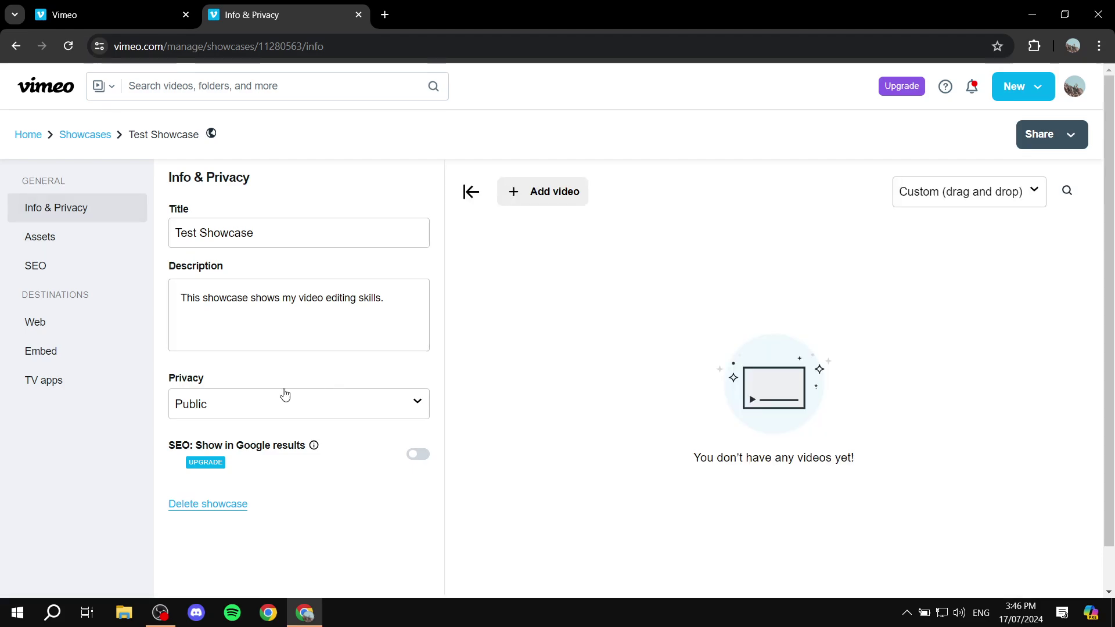
click(280, 236)
triple_click(280, 235)
click(301, 341)
click(511, 309)
click(556, 195)
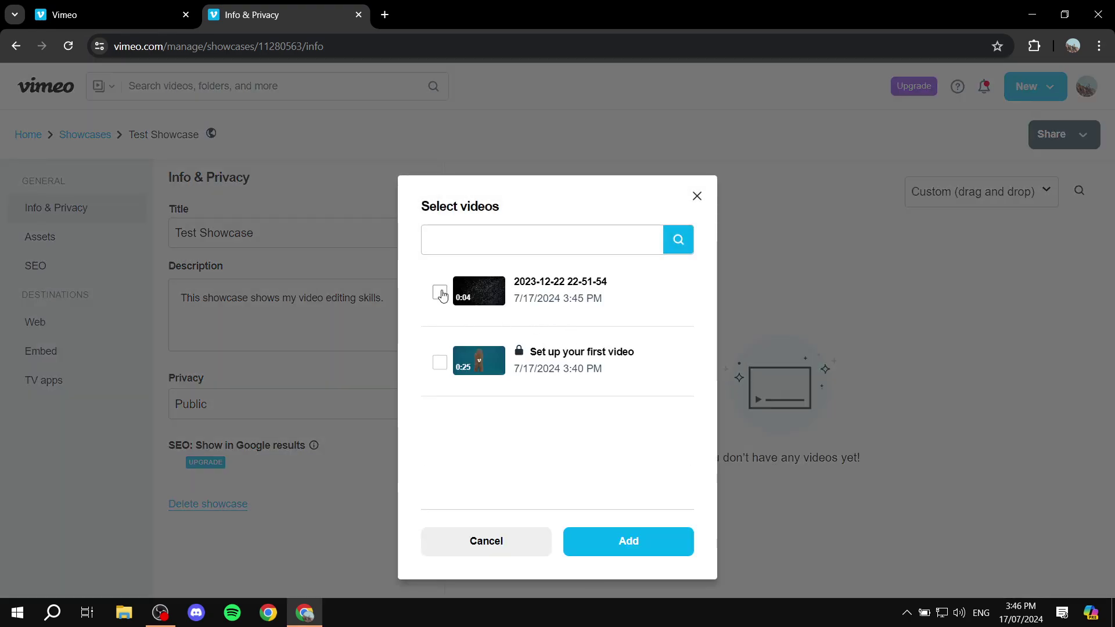
click(439, 250)
click(439, 317)
click(607, 490)
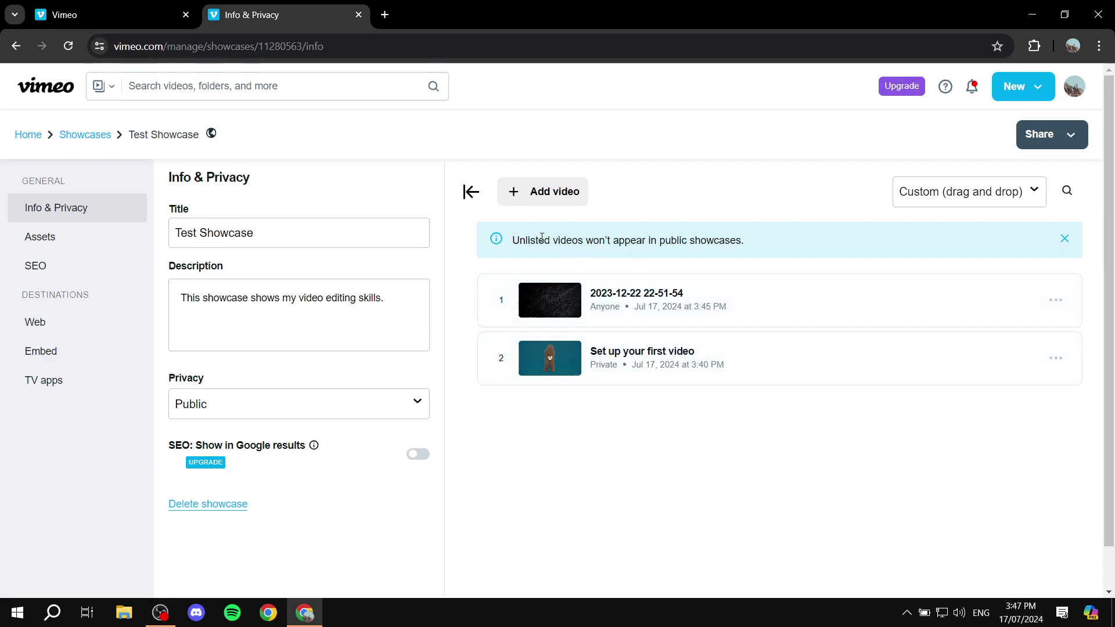
Read the notice about unlisted videos in public showcases and dismiss it
drag(512, 241, 740, 236)
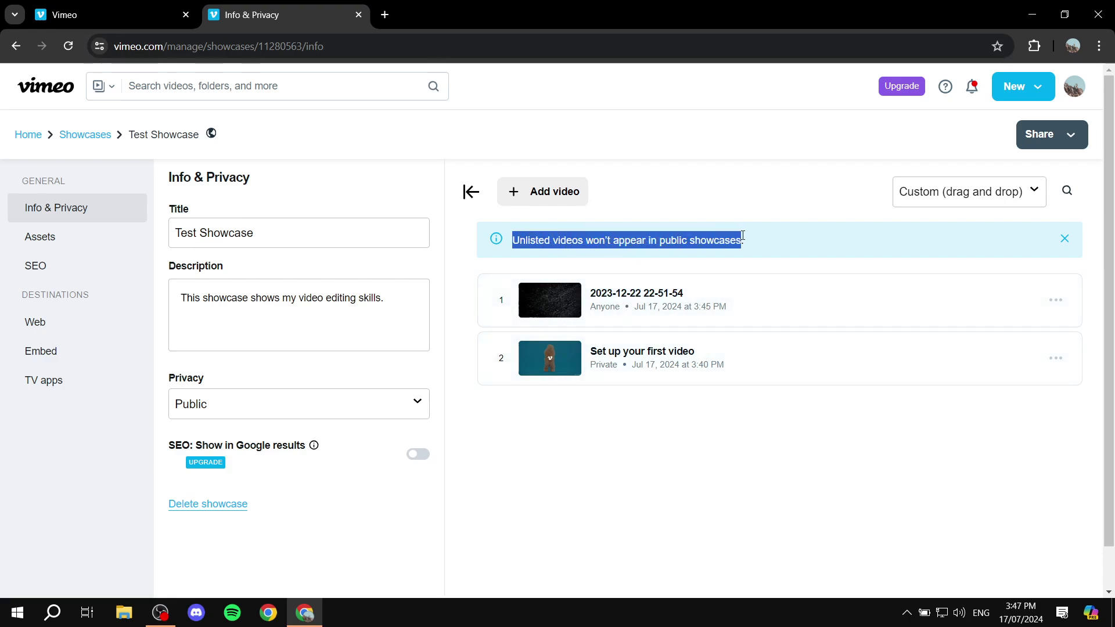
click(779, 231)
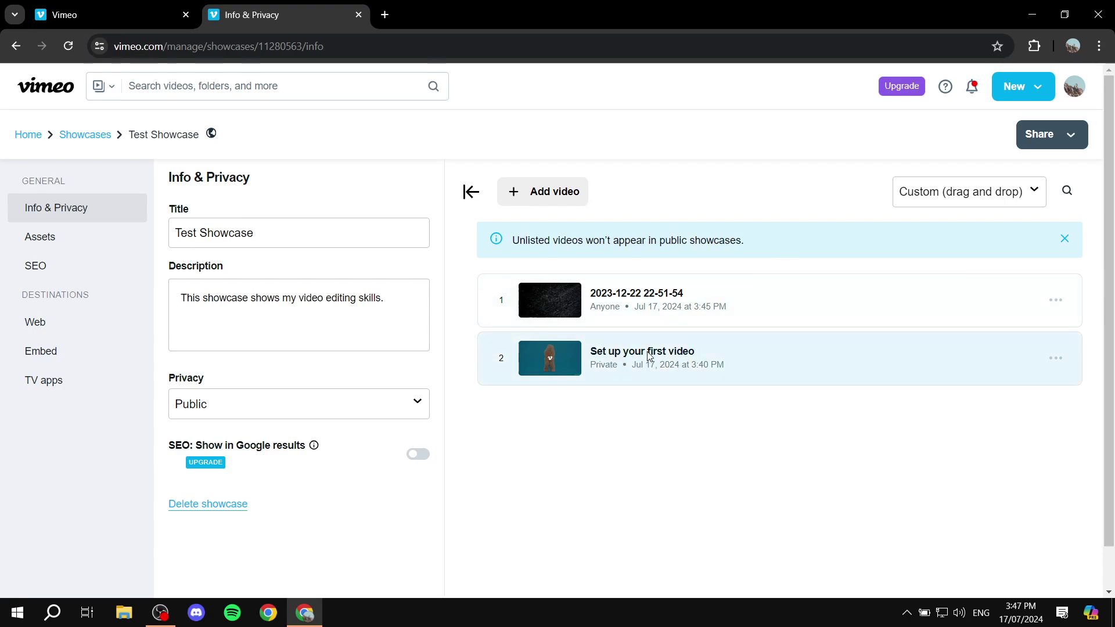
click(1065, 244)
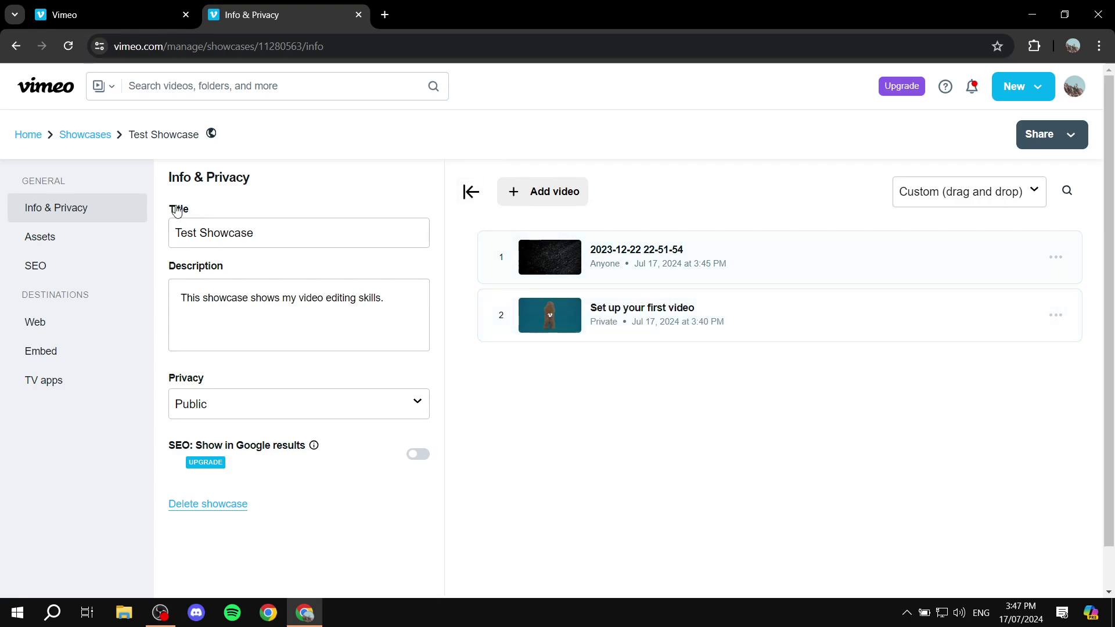
click(55, 241)
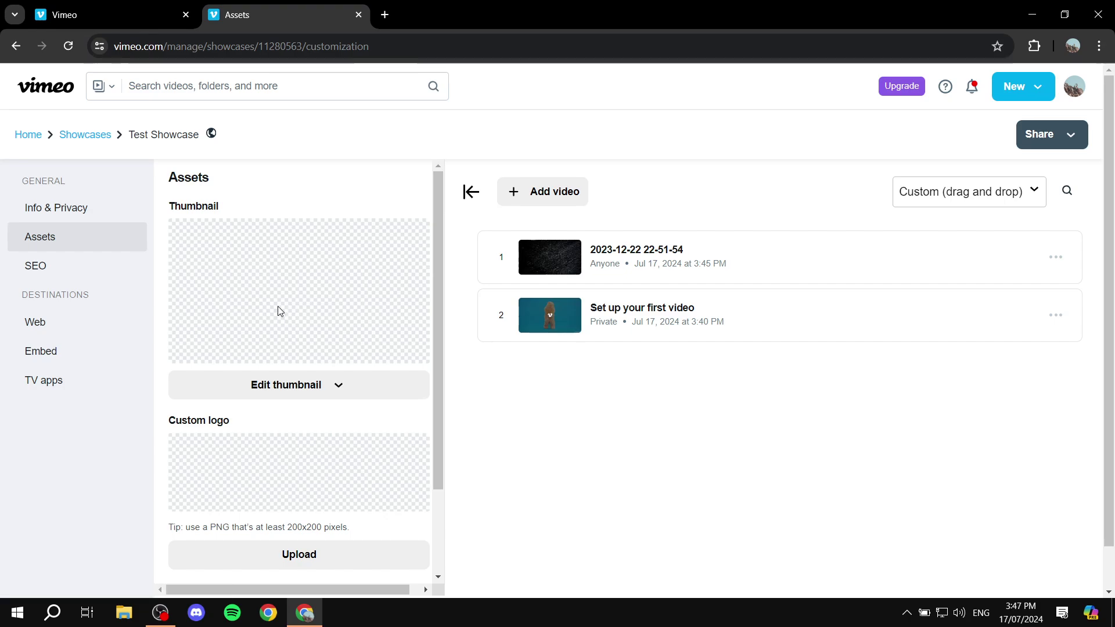
click(327, 390)
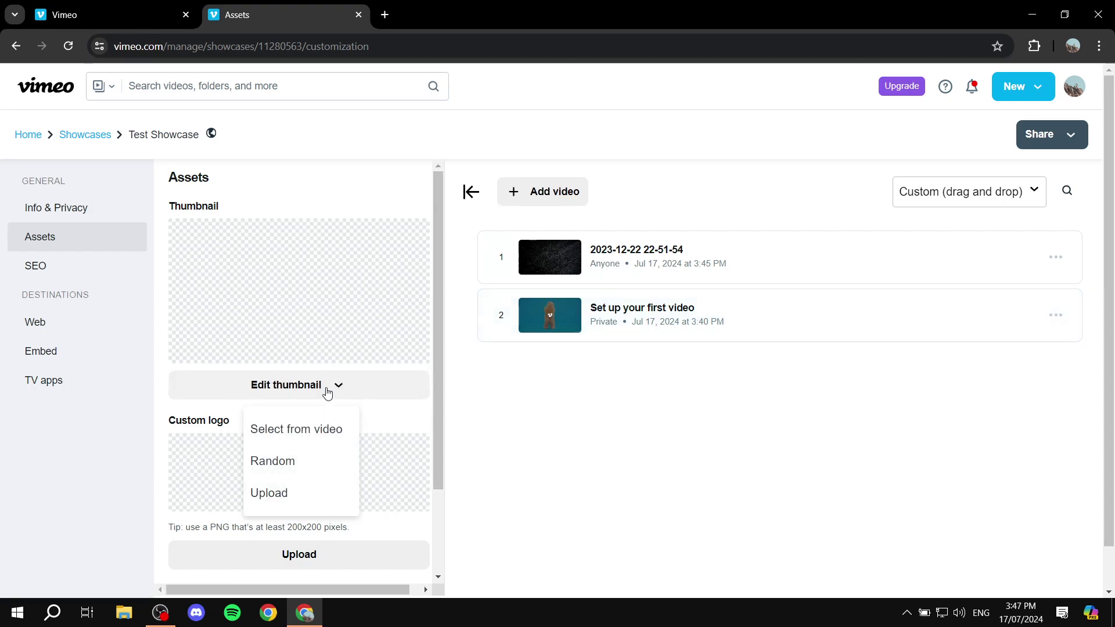
click(317, 431)
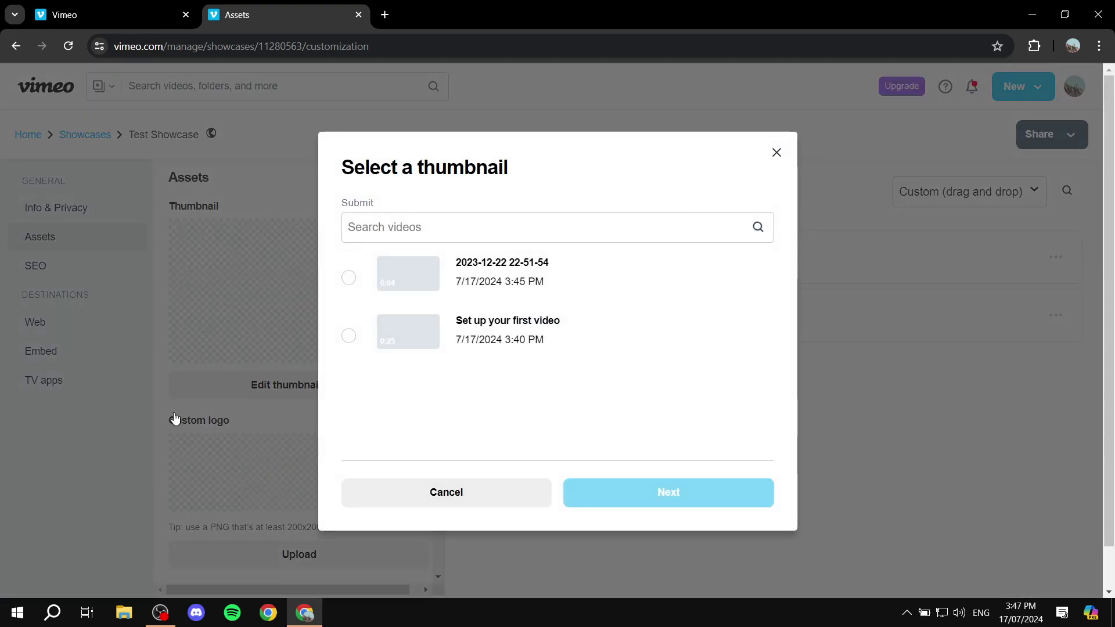
click(350, 280)
click(626, 494)
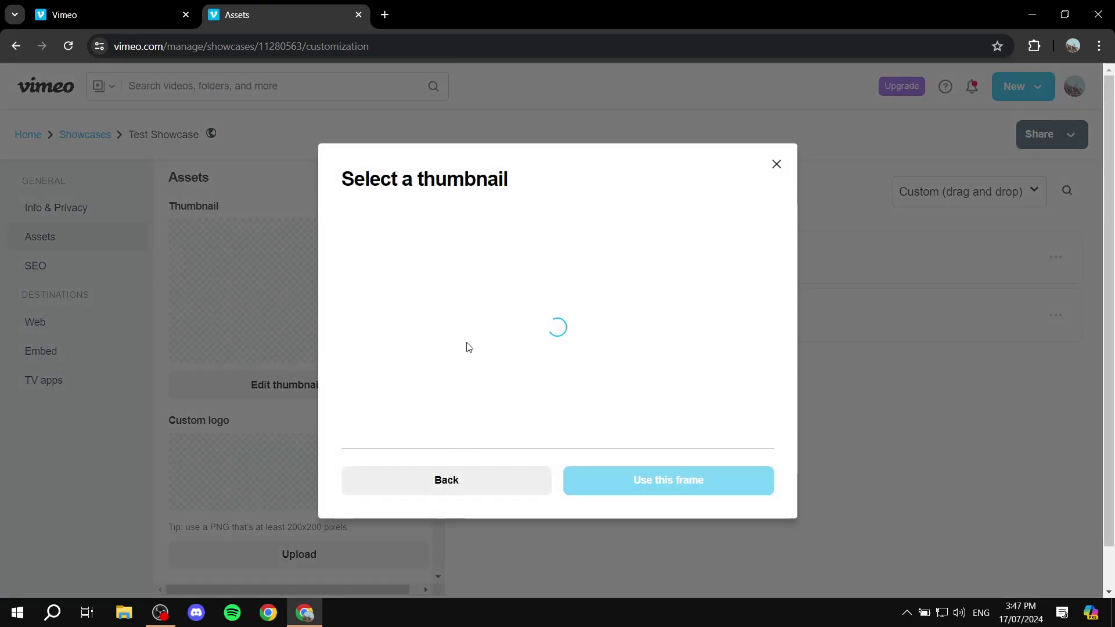
click(552, 344)
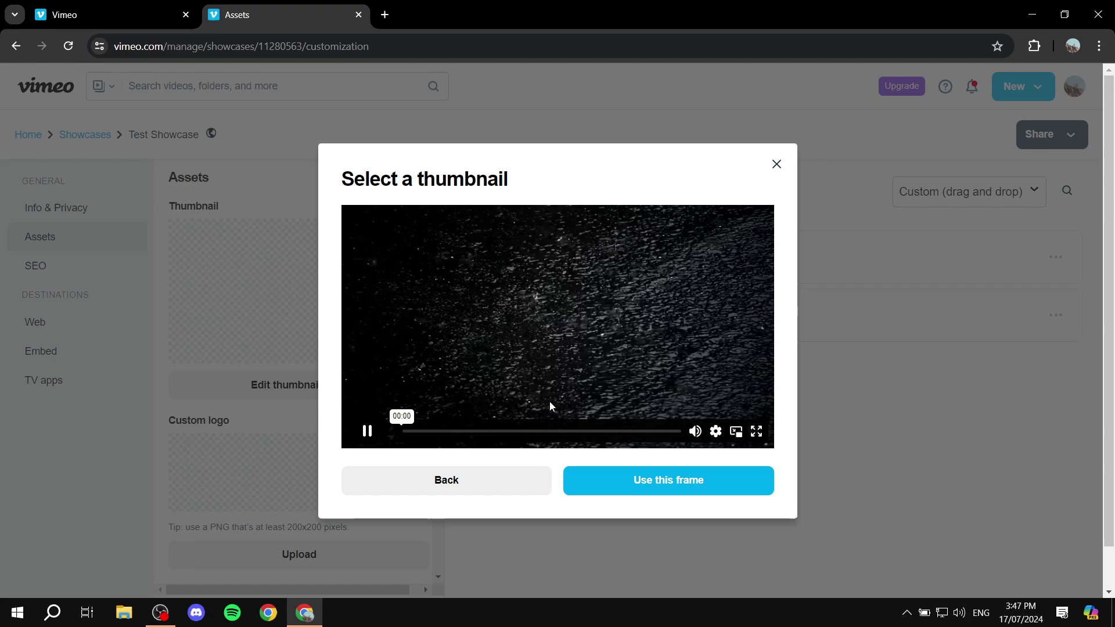
click(367, 432)
click(654, 486)
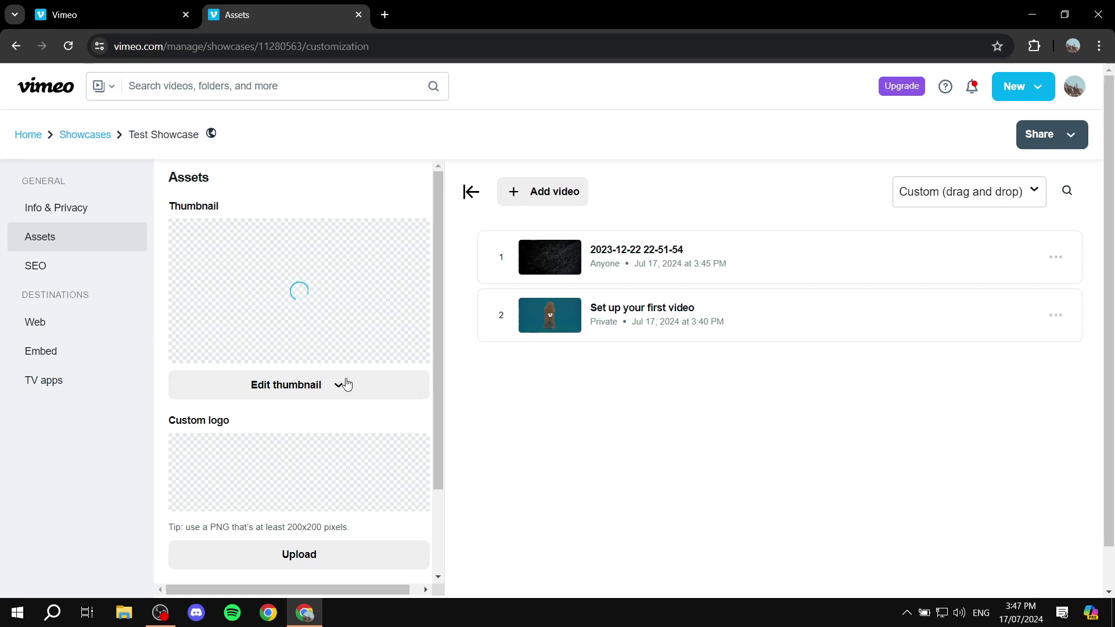
Check the showcase's thumbnail and the recommended image format and size for its custom logo
scroll(346, 385, down, 2)
scroll(290, 296, up, 2)
scroll(233, 346, down, 2)
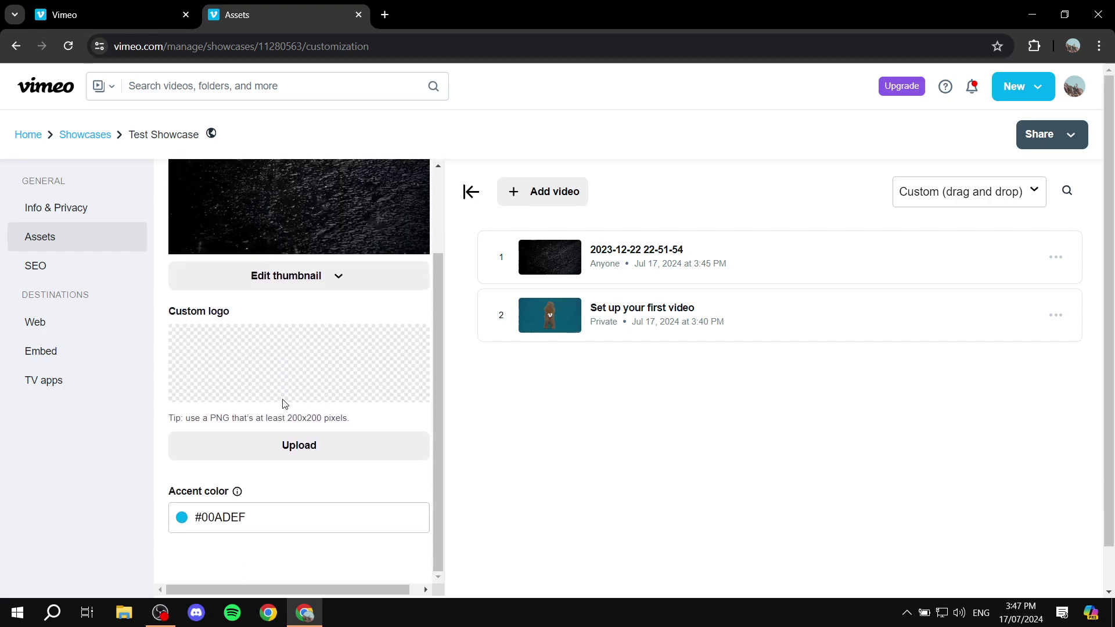
drag(287, 418, 330, 418)
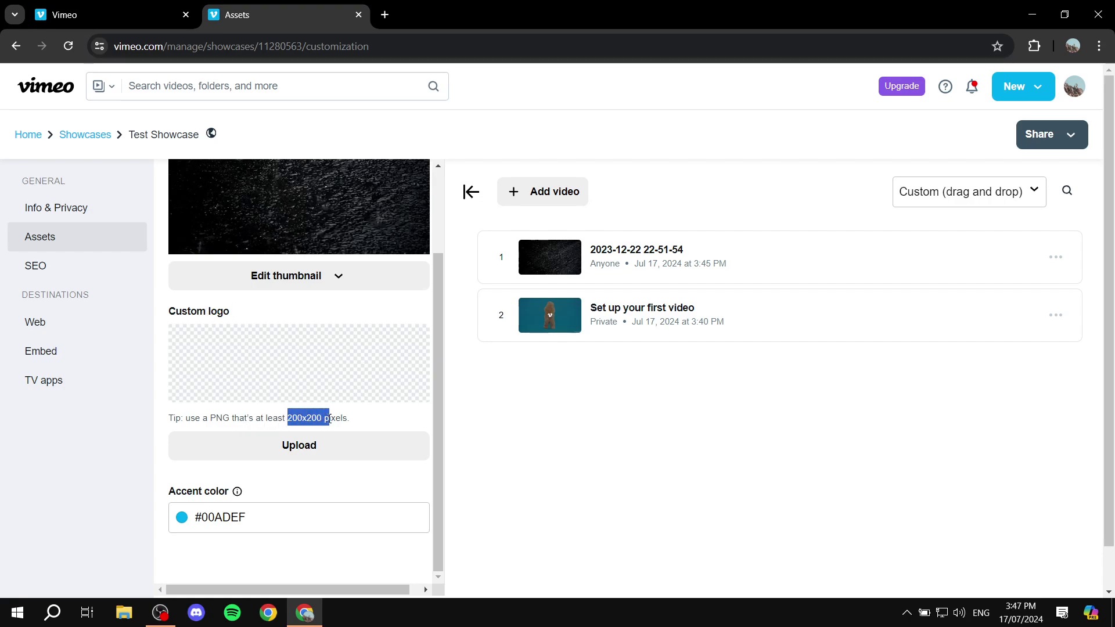
click(284, 417)
scroll(308, 406, down, 1)
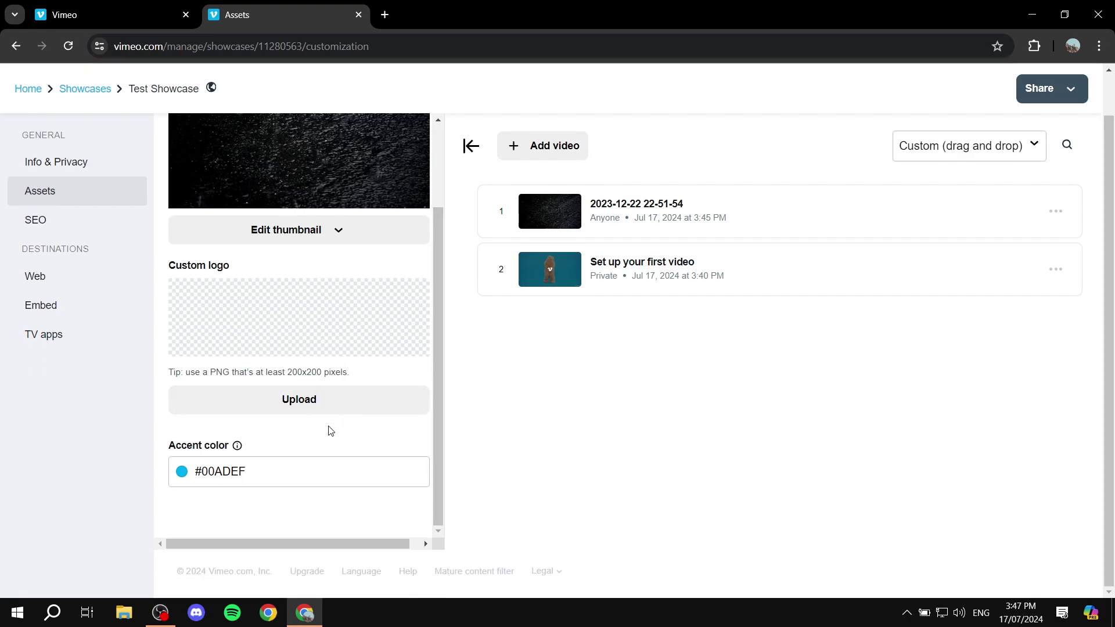
Try changing the showcase's accent color to #00C7EF and check whether the change can be saved
click(186, 477)
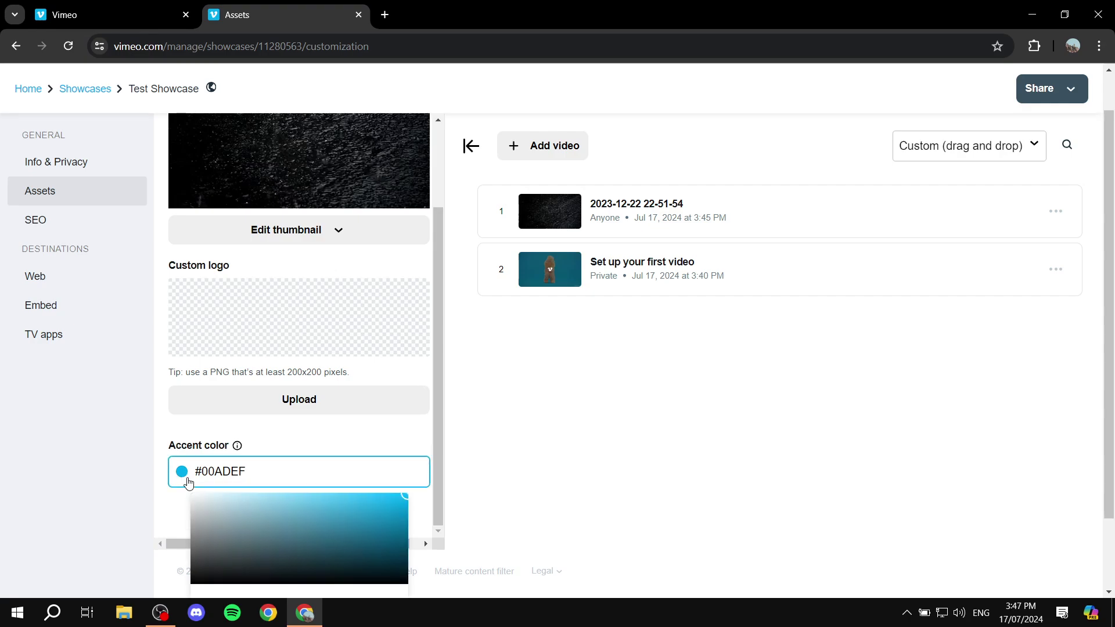
scroll(386, 413, down, 2)
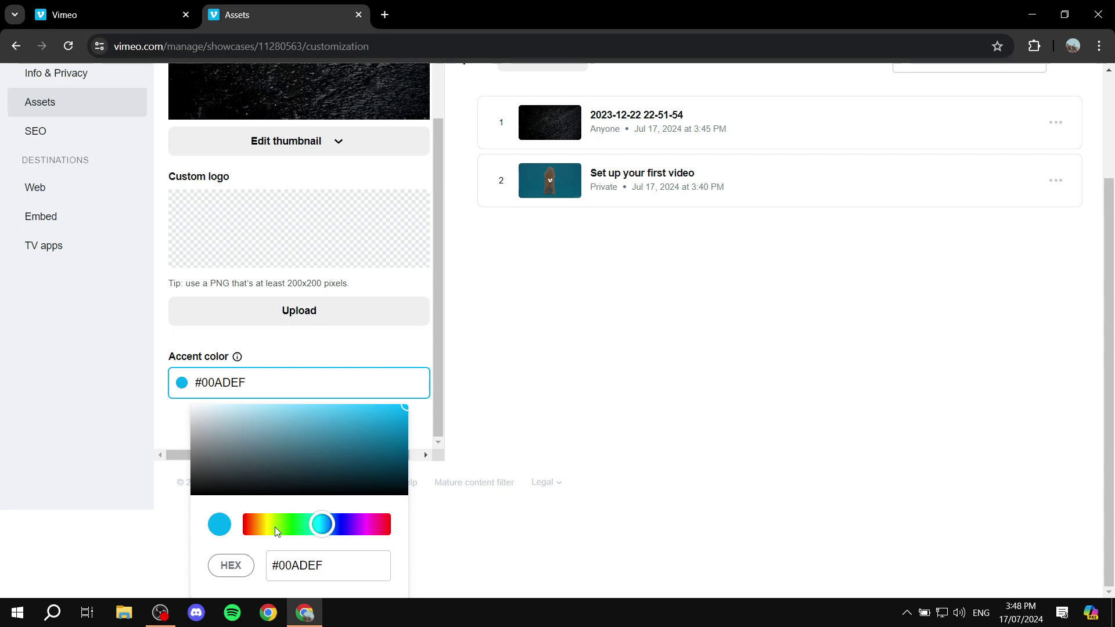
drag(317, 525, 276, 524)
scroll(401, 325, up, 3)
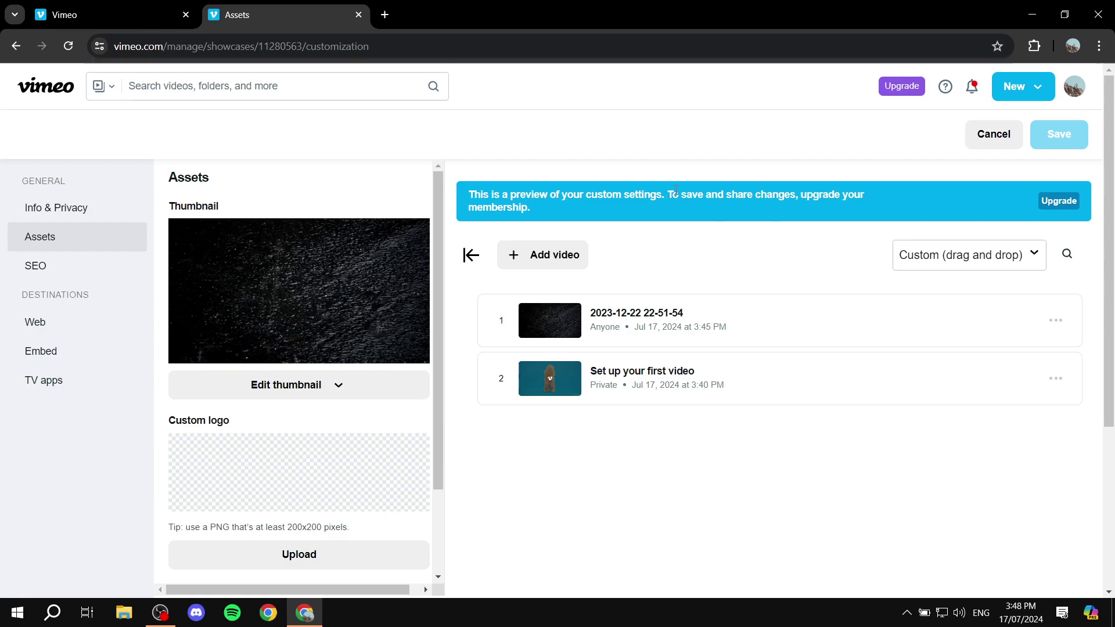
scroll(540, 221, down, 4)
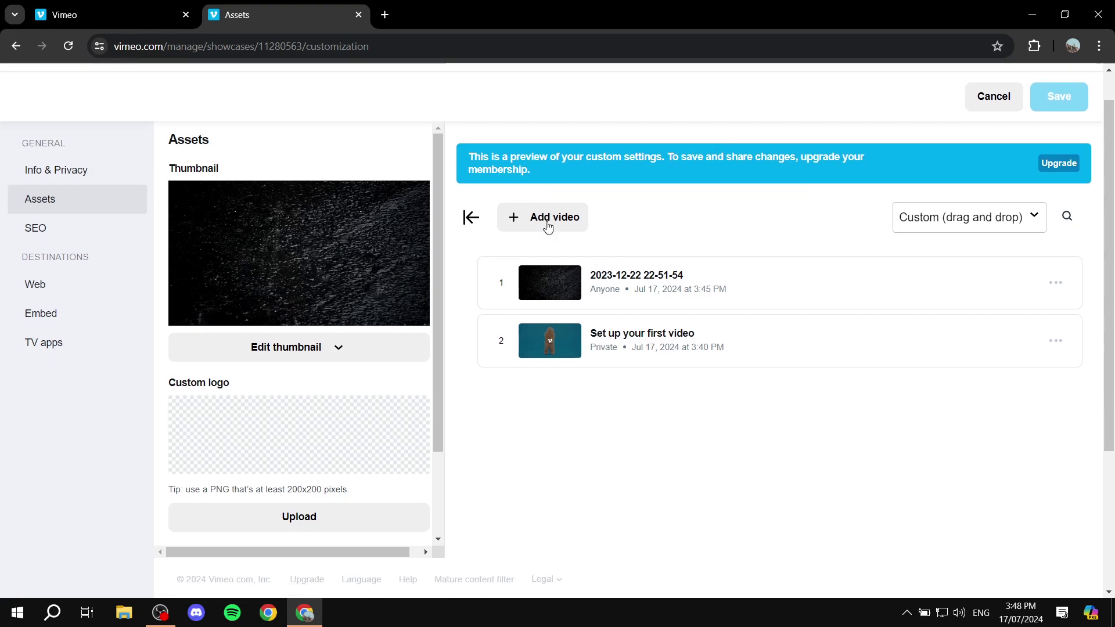
drag(275, 531, 321, 530)
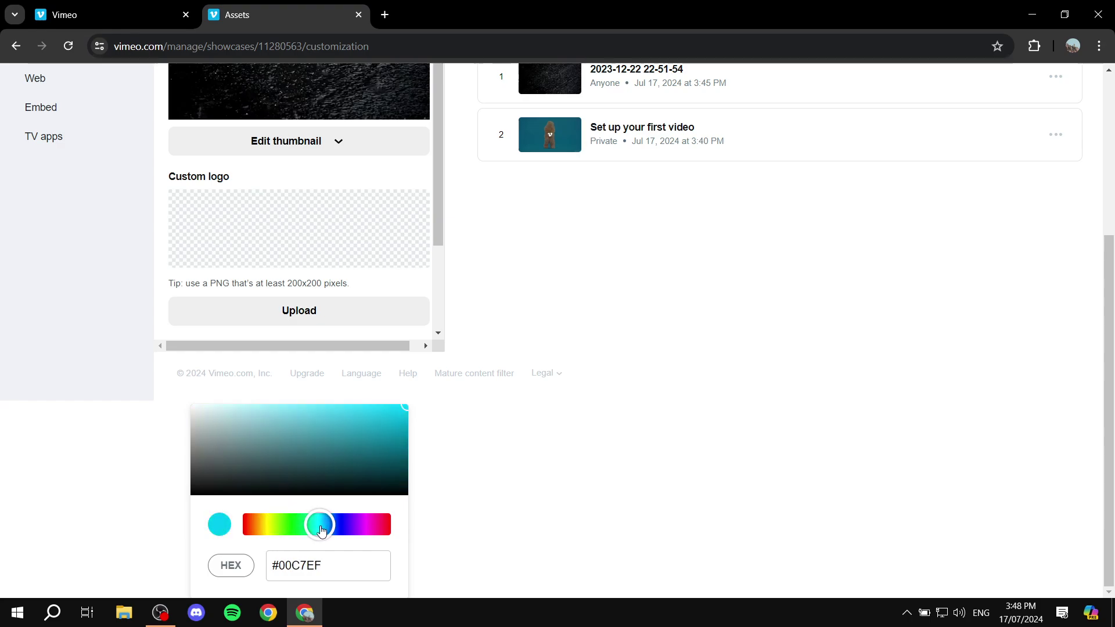
click(159, 468)
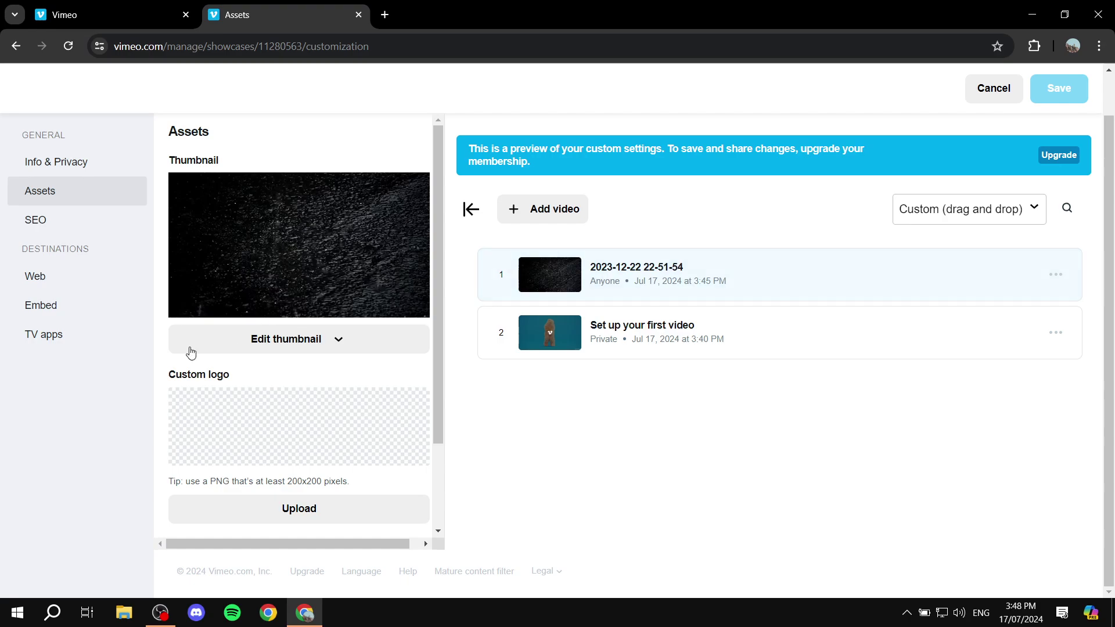
scroll(232, 335, down, 2)
mouse_move(212, 447)
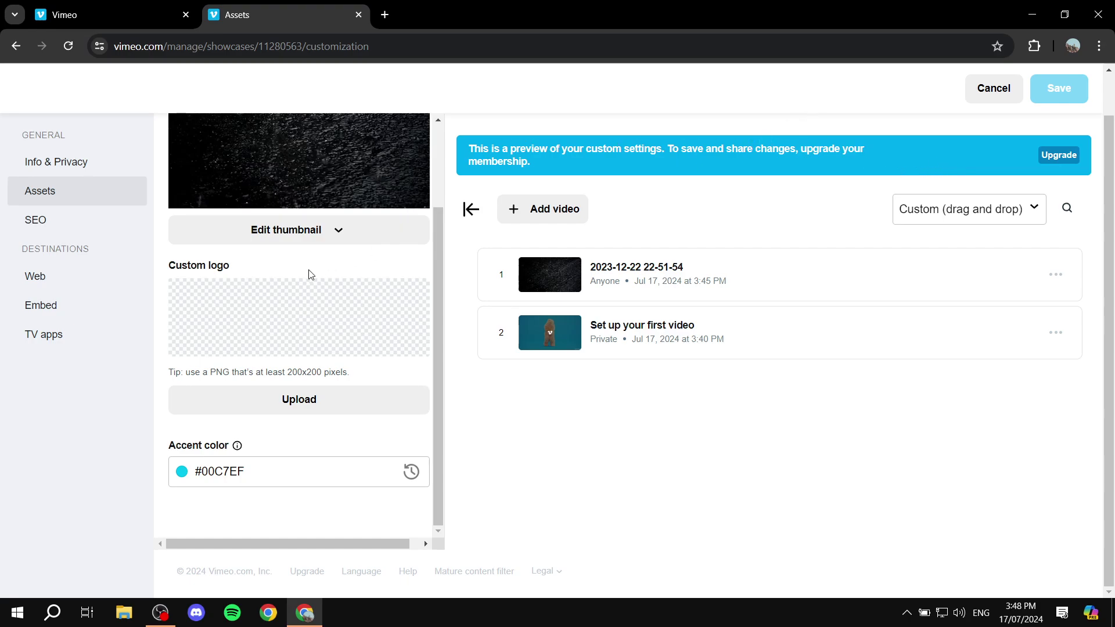
scroll(310, 274, up, 2)
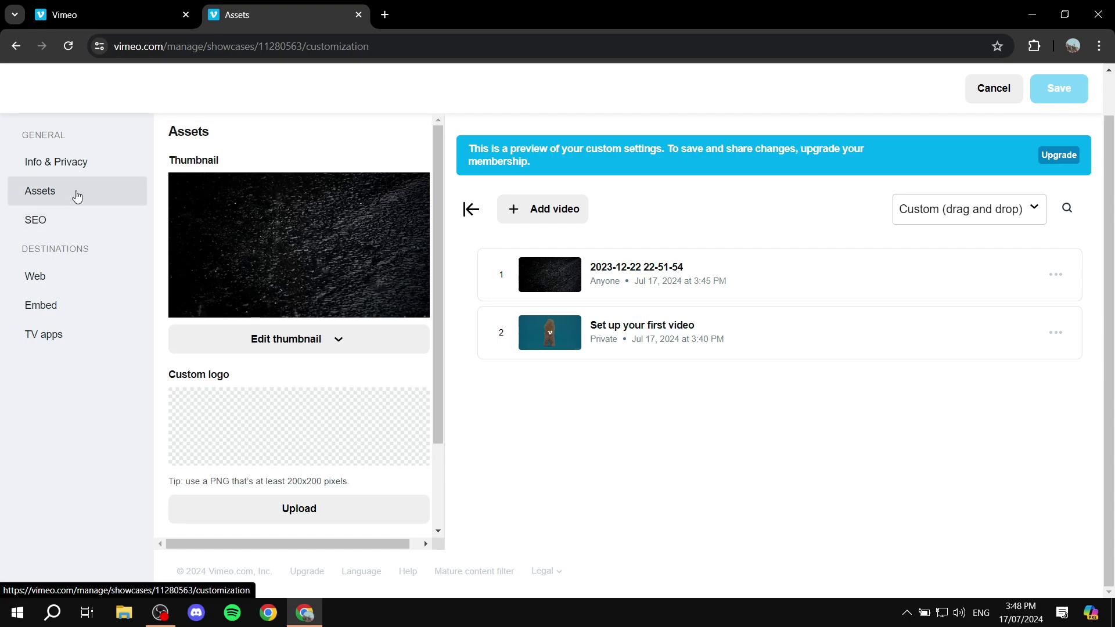
Leave the Assets settings without saving the accent color and examine the showcase's SEO settings
click(61, 227)
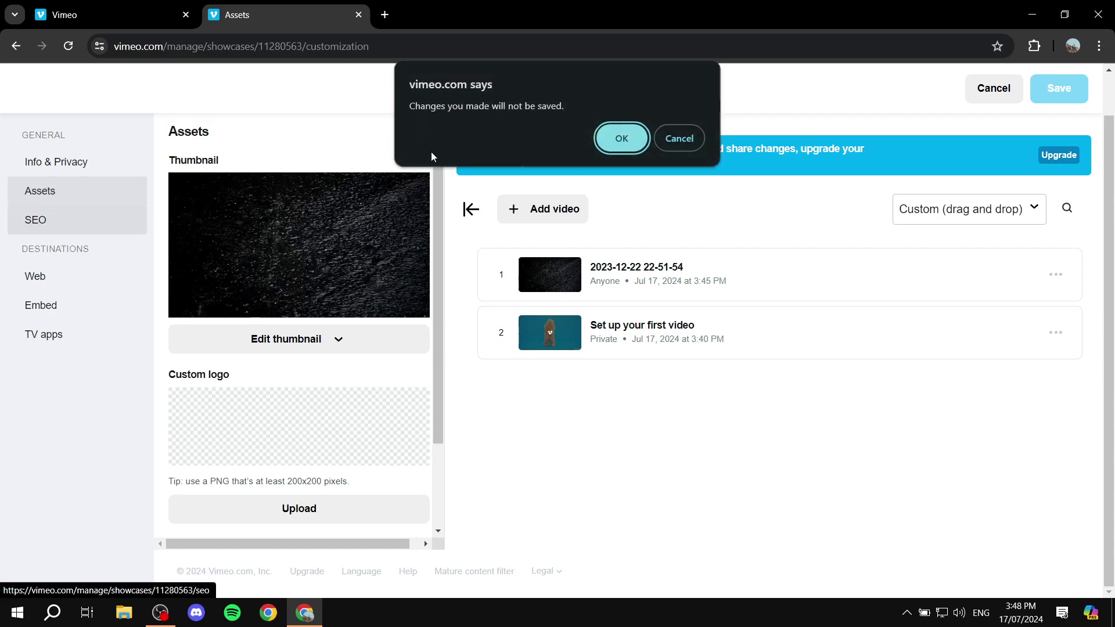
click(680, 138)
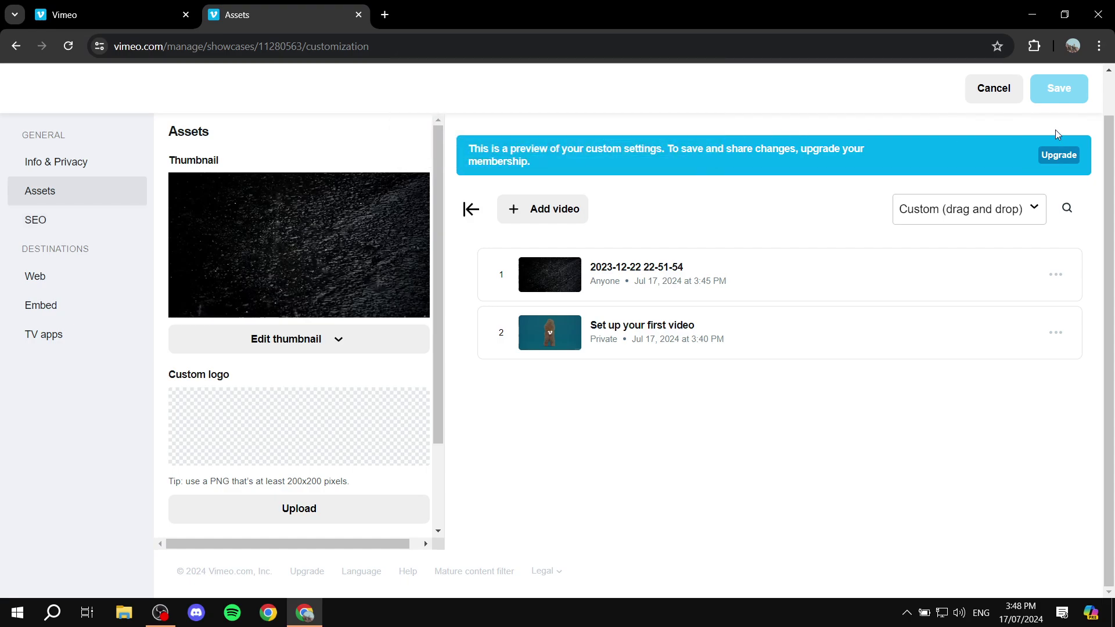
click(34, 227)
key(Return)
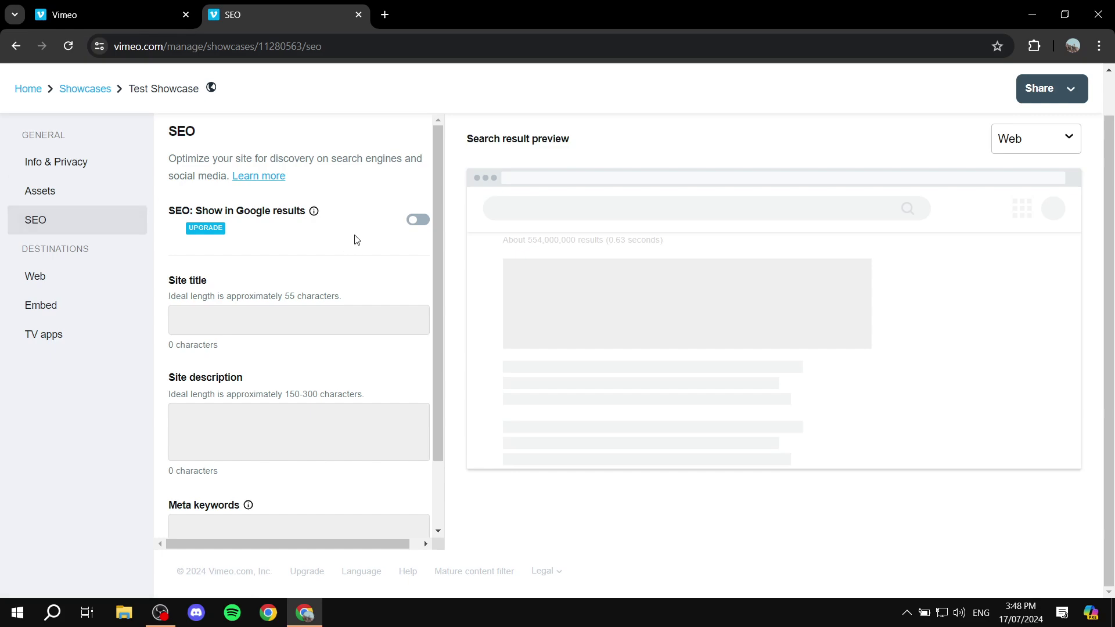
Preview the Featured layout in the showcase's Web settings and switch back to the Default layout
click(76, 276)
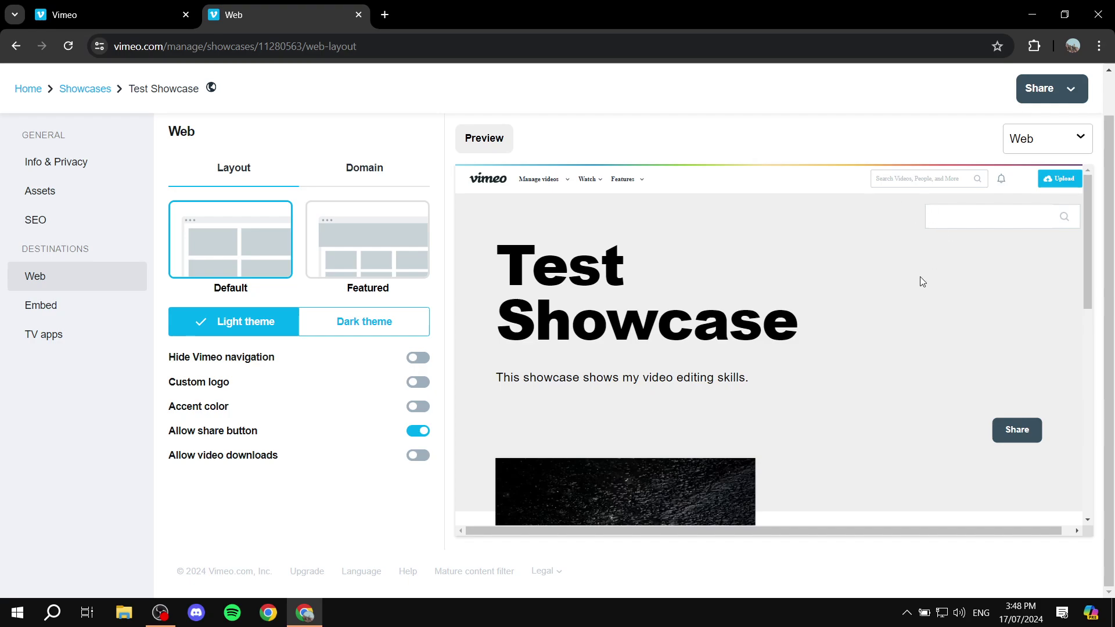
click(368, 250)
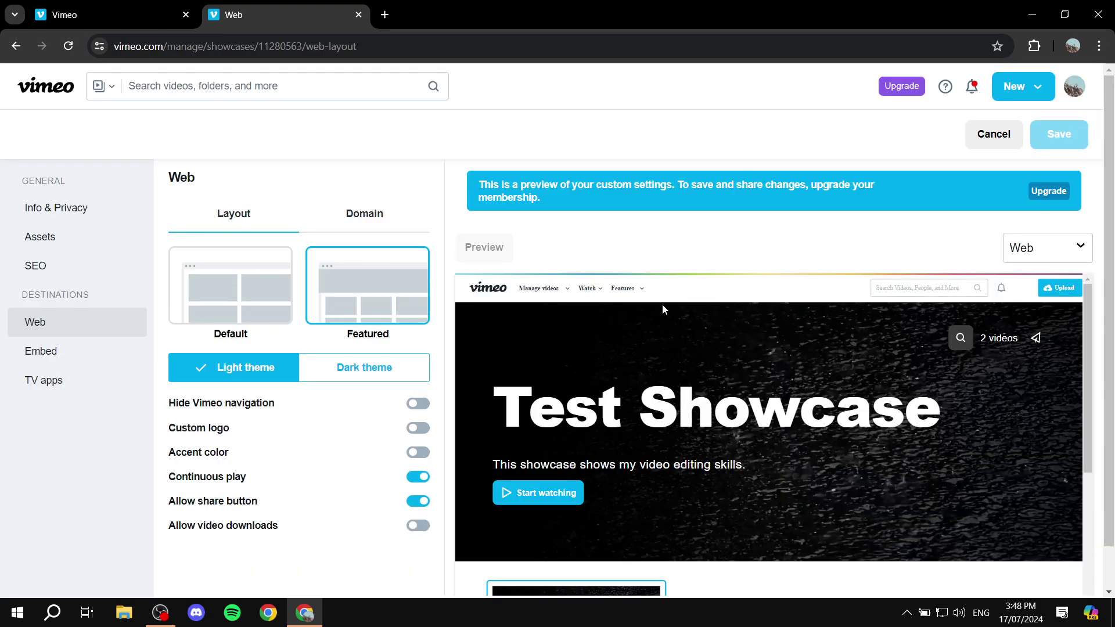
click(270, 278)
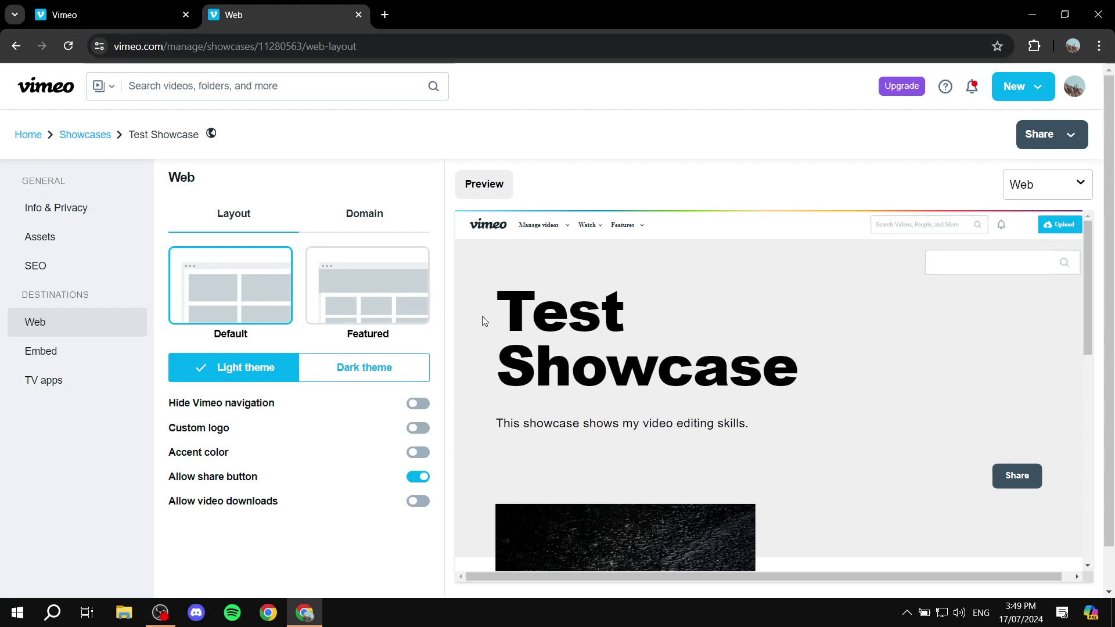
Try the Dark theme for the web layout and examine the video card in the showcase preview
click(379, 369)
scroll(867, 408, down, 7)
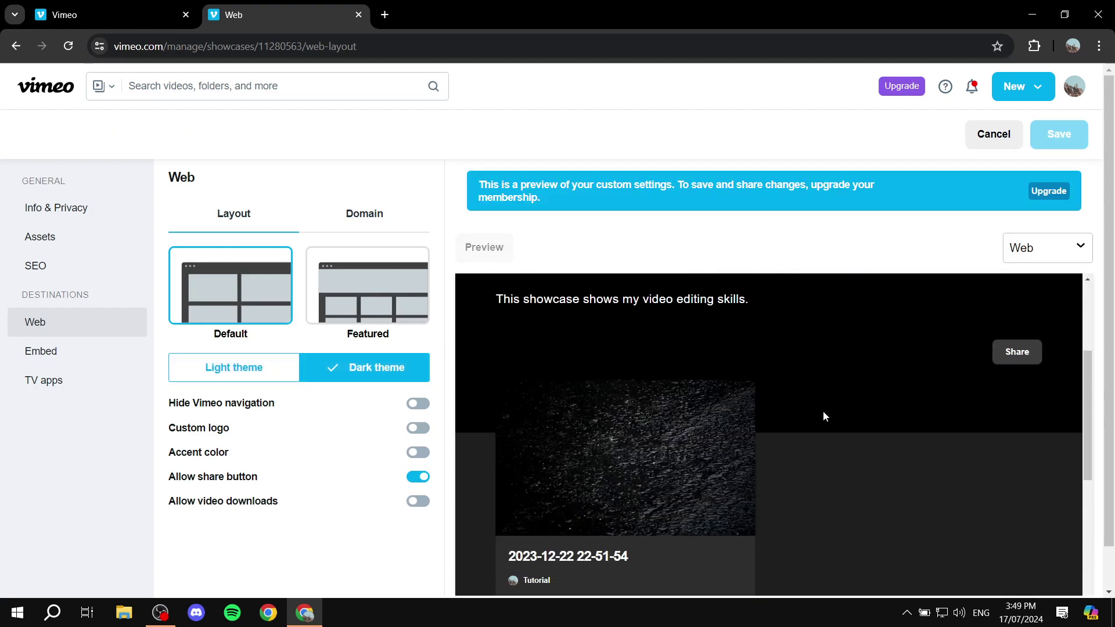
scroll(786, 418, up, 3)
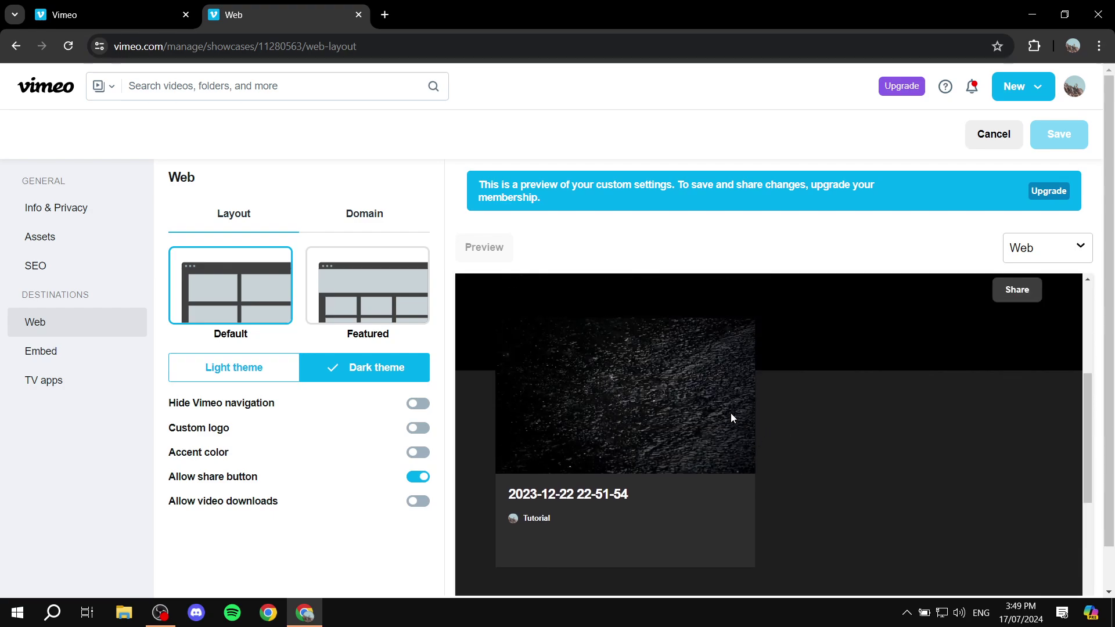
drag(604, 489, 490, 491)
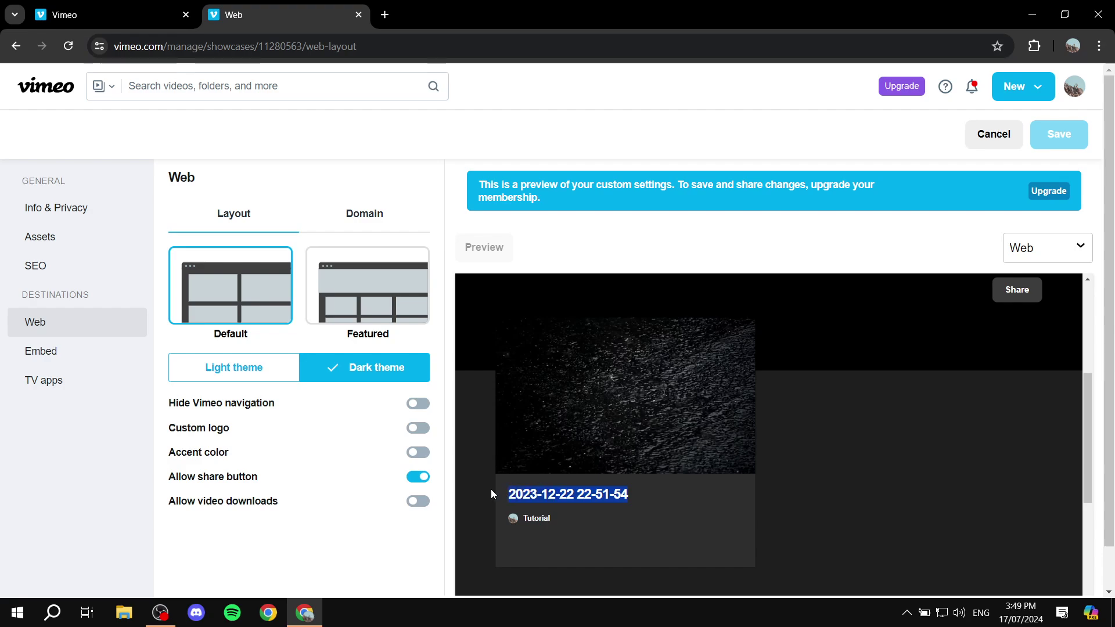
click(946, 446)
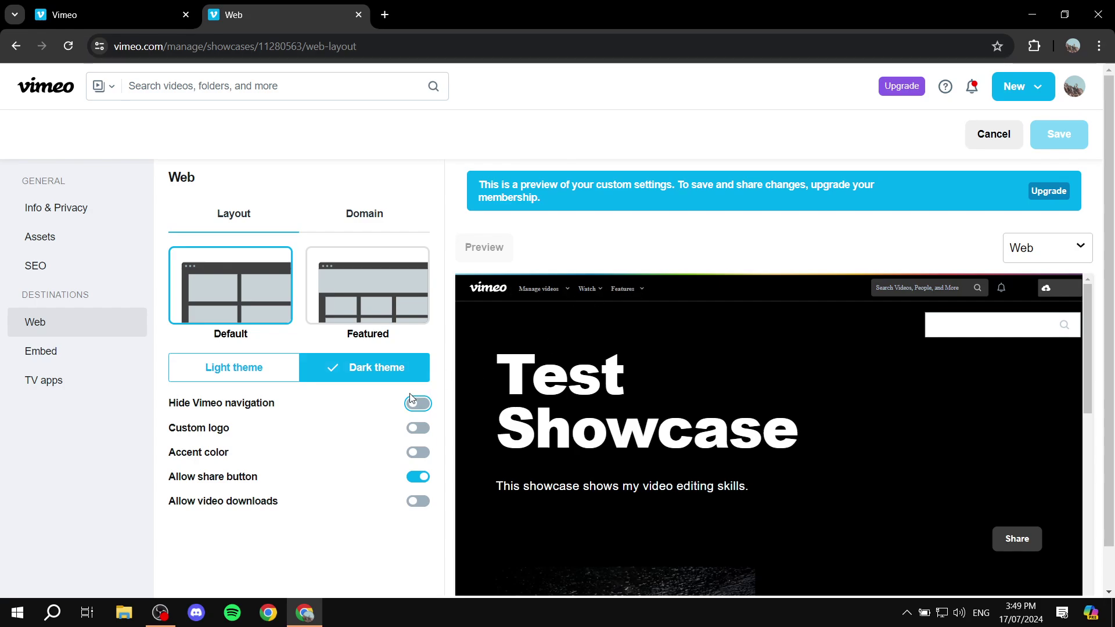
Hide the Vimeo navigation in the web layout, then try the custom logo option and turn it off again
click(243, 403)
click(228, 403)
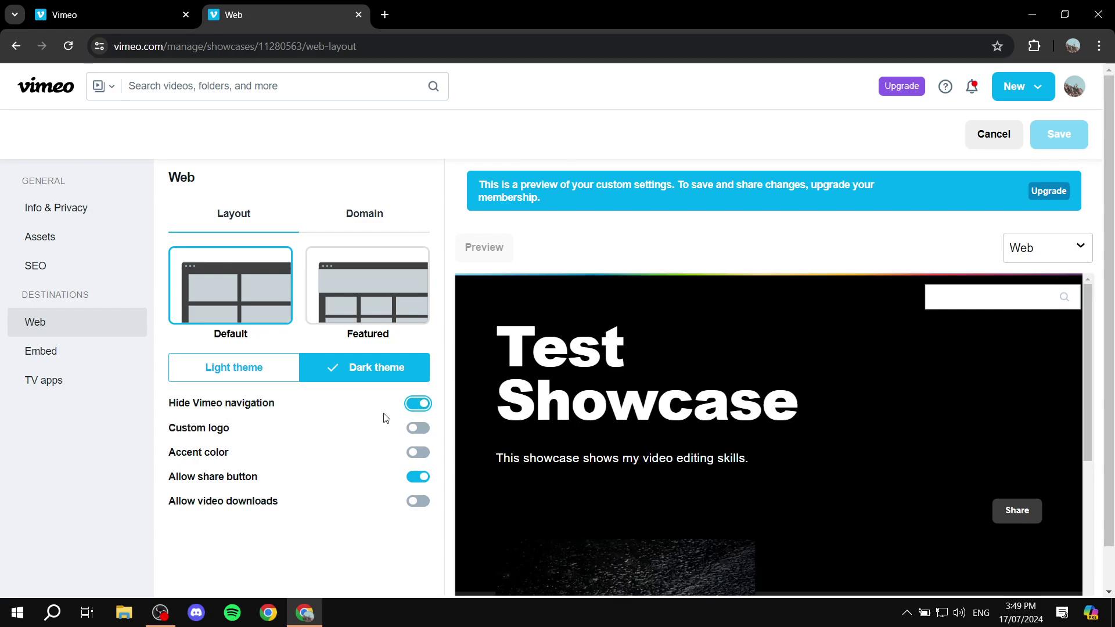
click(196, 430)
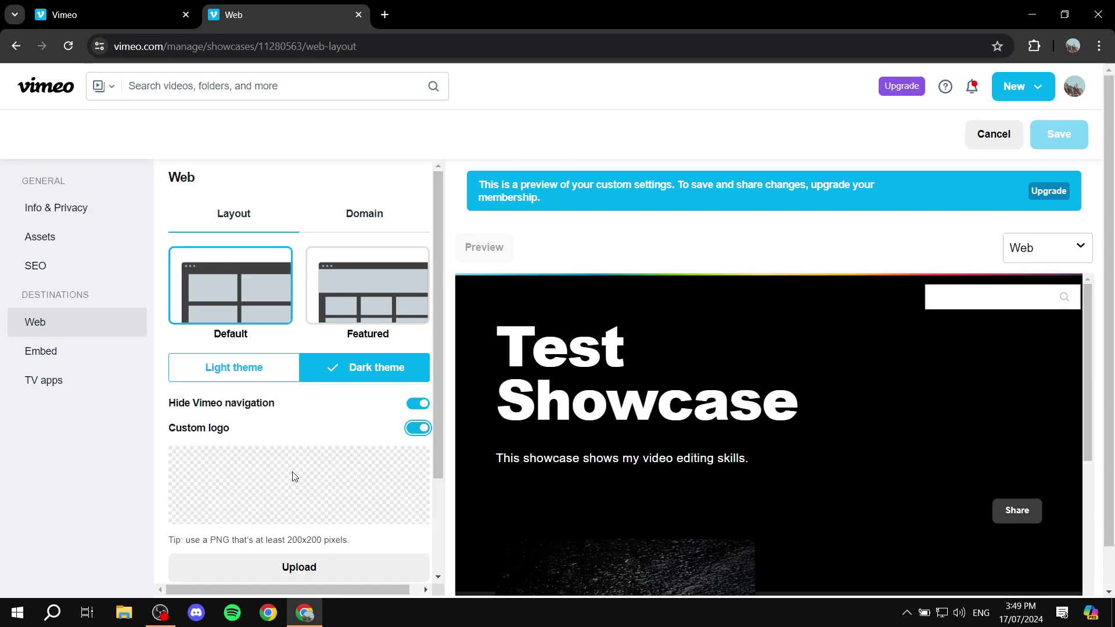
click(232, 430)
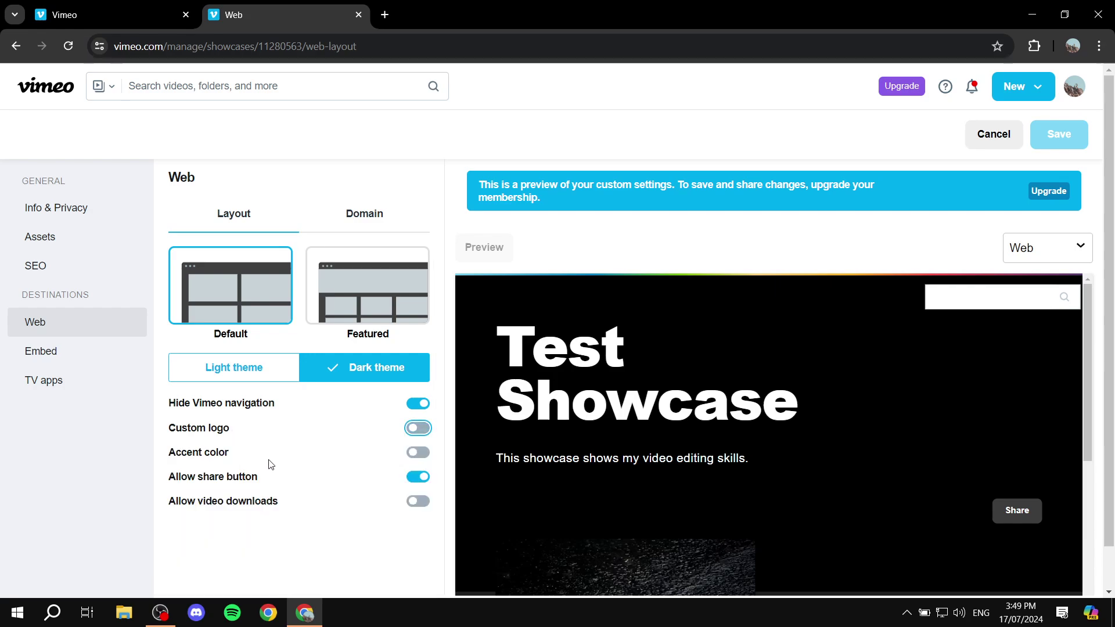
Enable the web layout's accent color and set it to #DADA00, comparing the preview with the accent color off and on
click(232, 463)
click(232, 453)
click(182, 485)
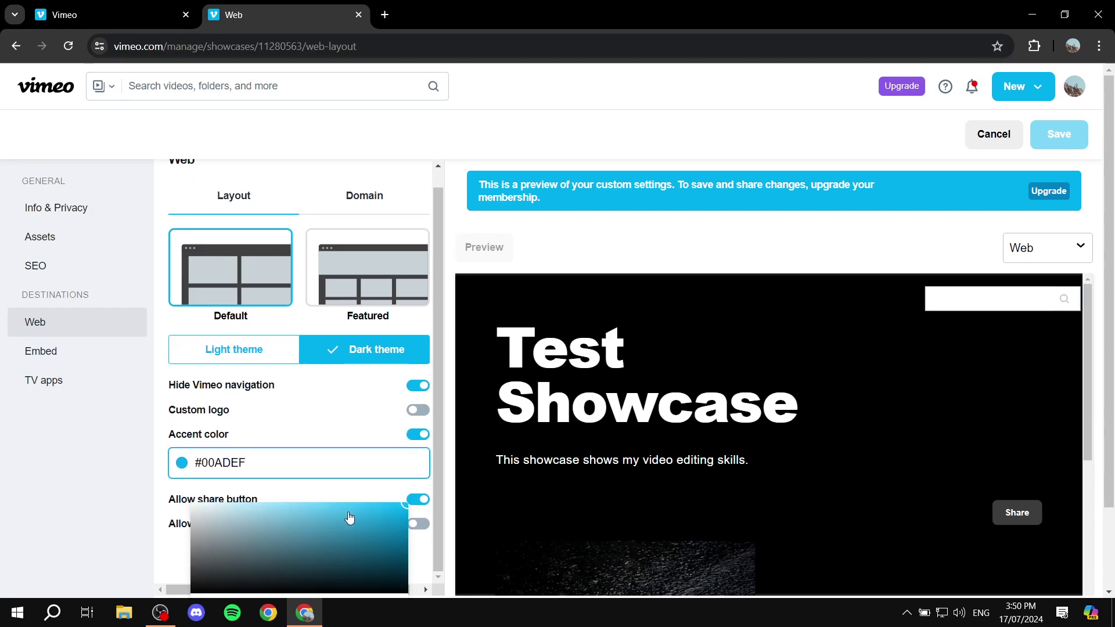
scroll(418, 476, down, 1)
drag(311, 519, 277, 524)
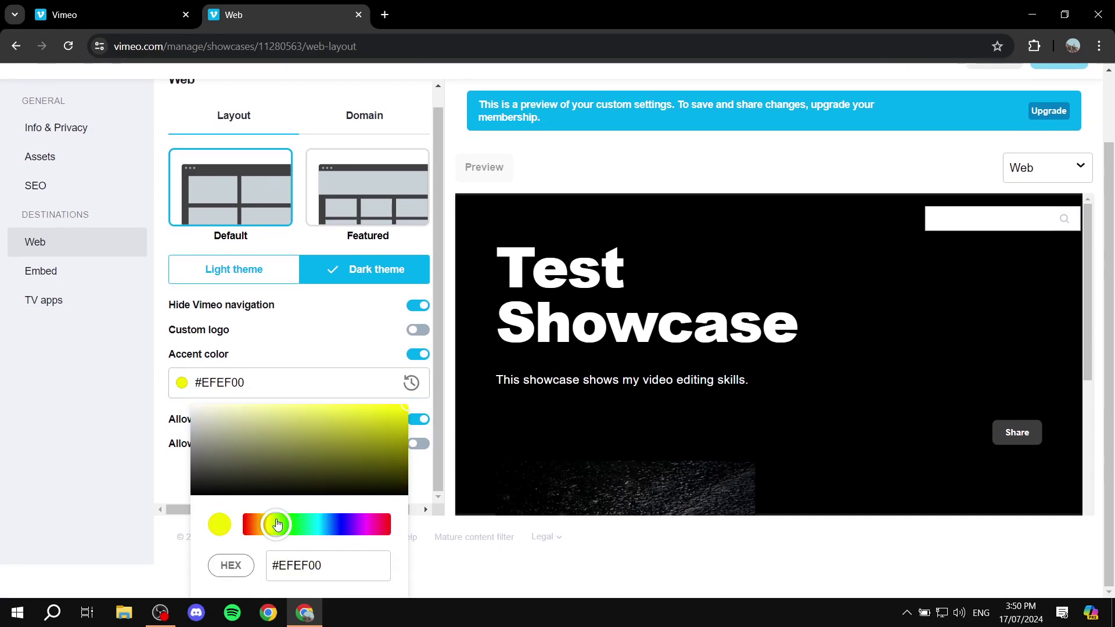
drag(406, 416, 356, 411)
click(70, 385)
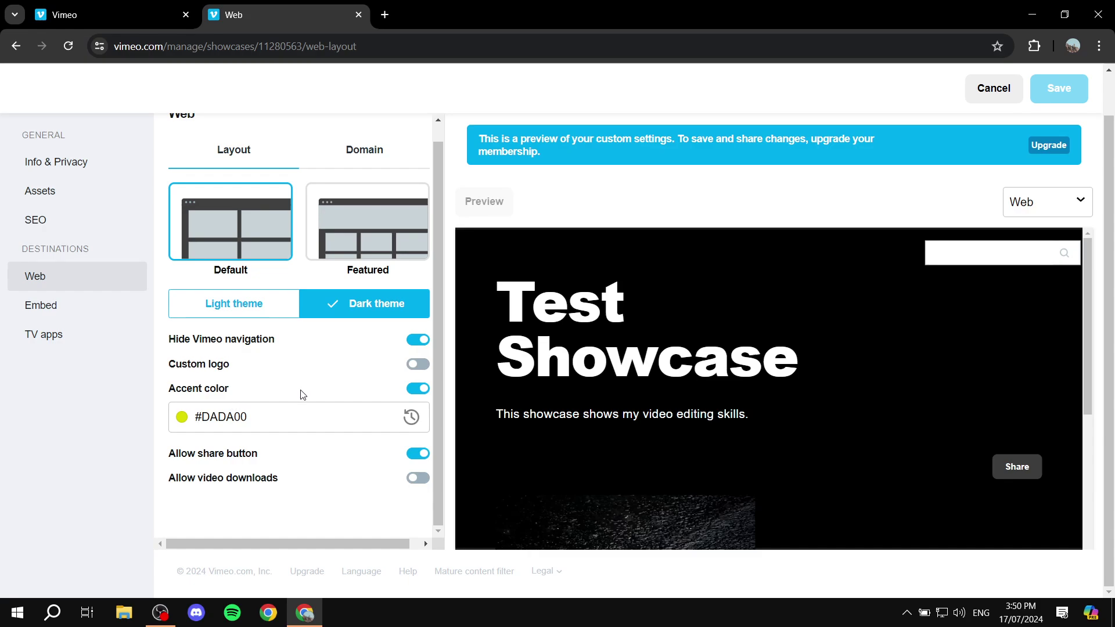
click(417, 387)
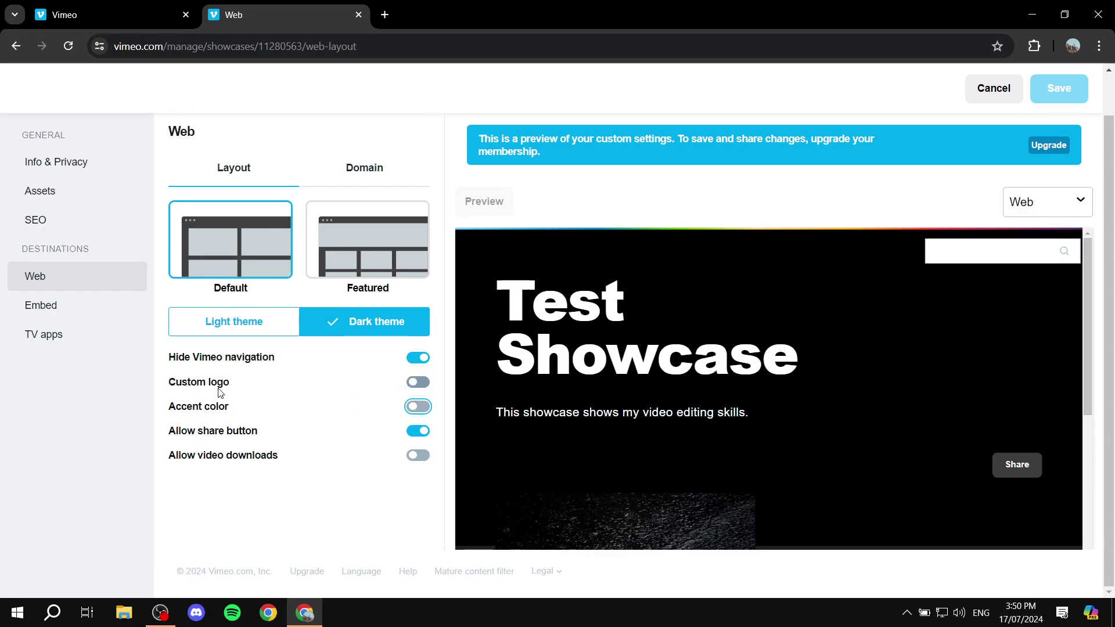
click(217, 406)
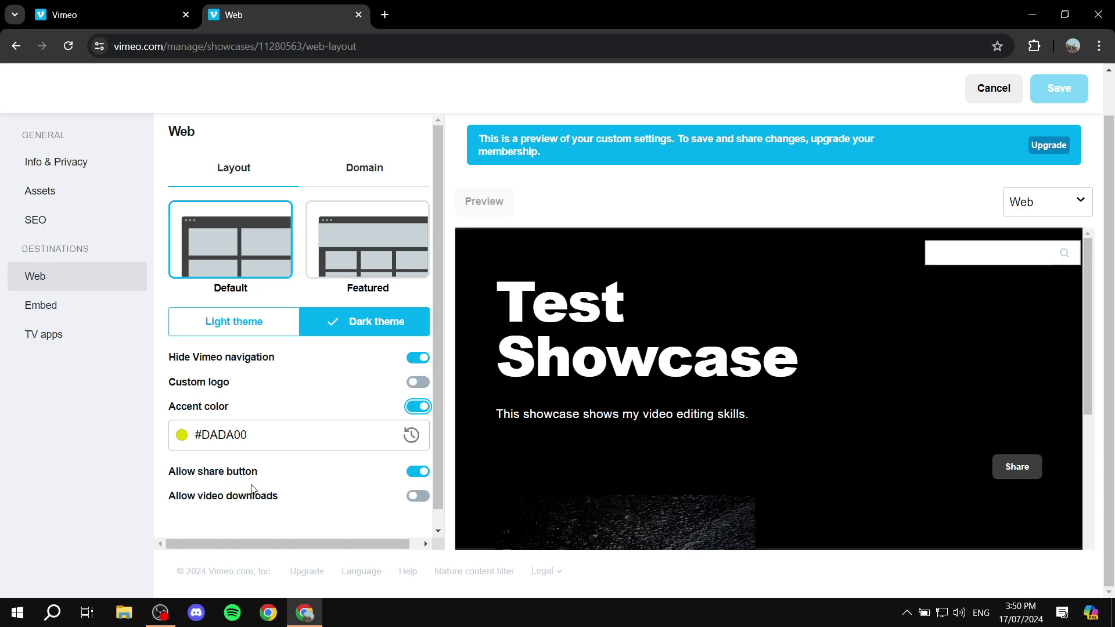
Try allowing video downloads in the web layout, check the preview, and disallow them again
scroll(252, 489, down, 1)
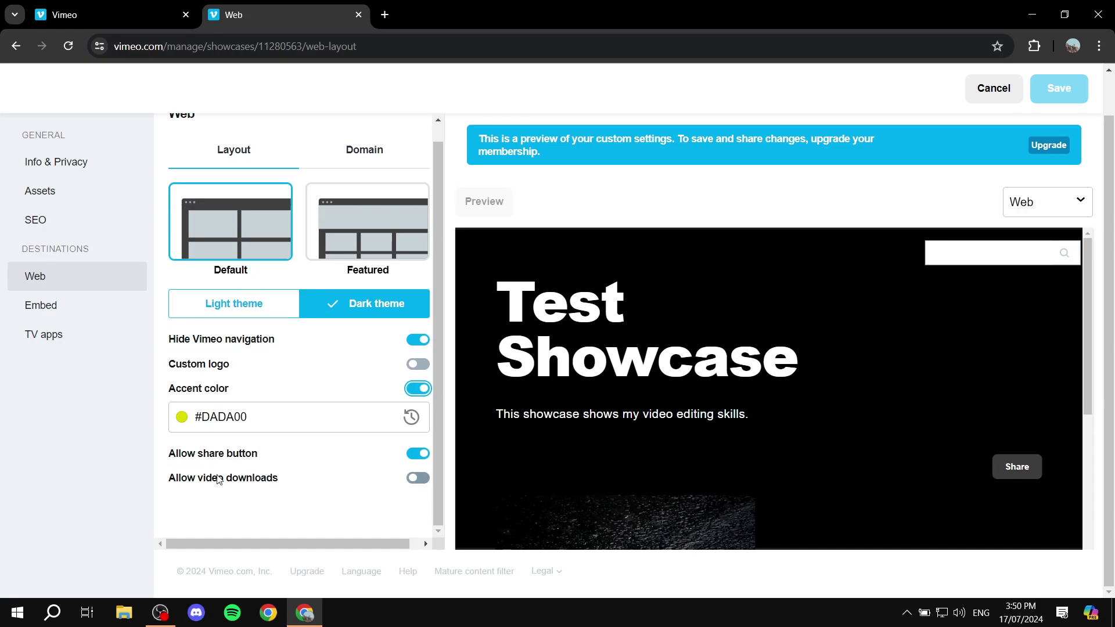
click(219, 479)
scroll(673, 442, down, 5)
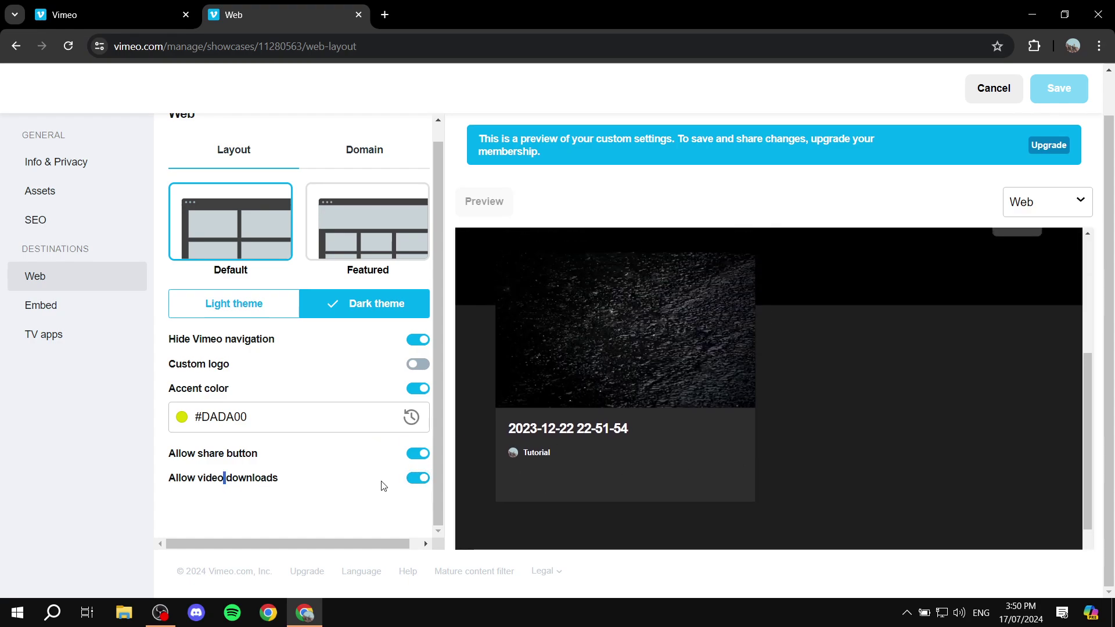
click(412, 482)
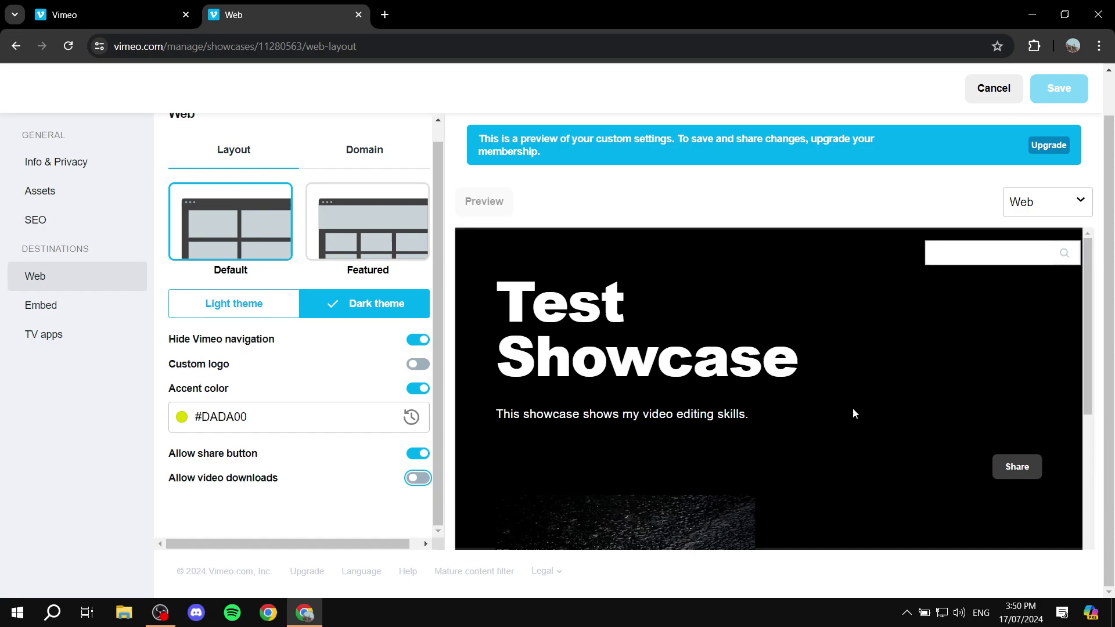
scroll(846, 436, up, 1)
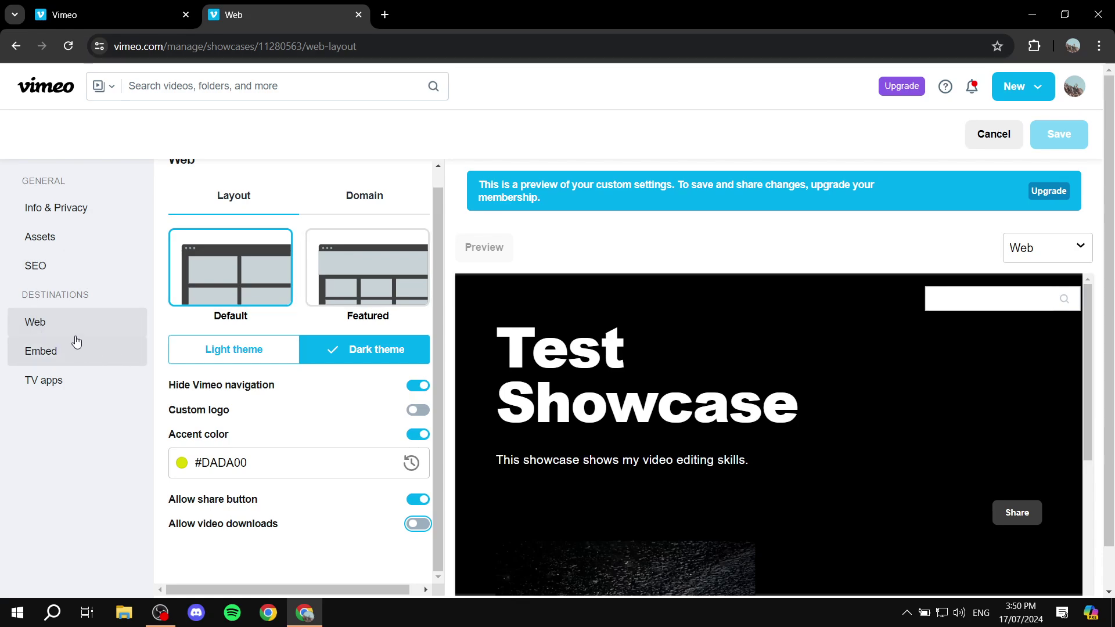
Leave the Web settings without saving the layout changes and examine the Embed settings, including the preview and the list of restricted videos
click(66, 359)
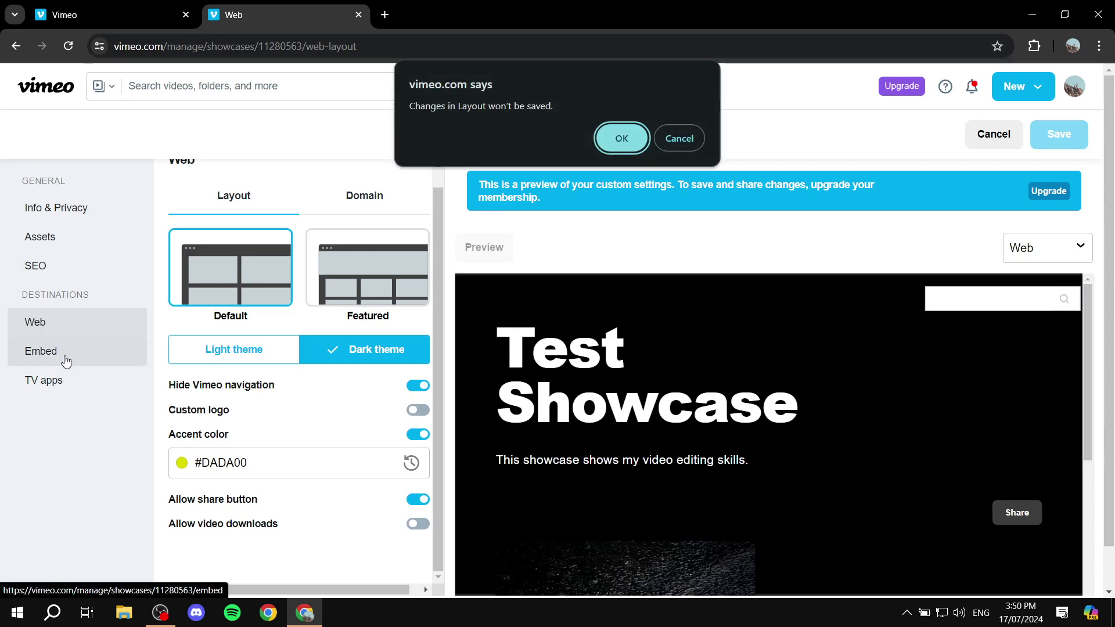
click(679, 138)
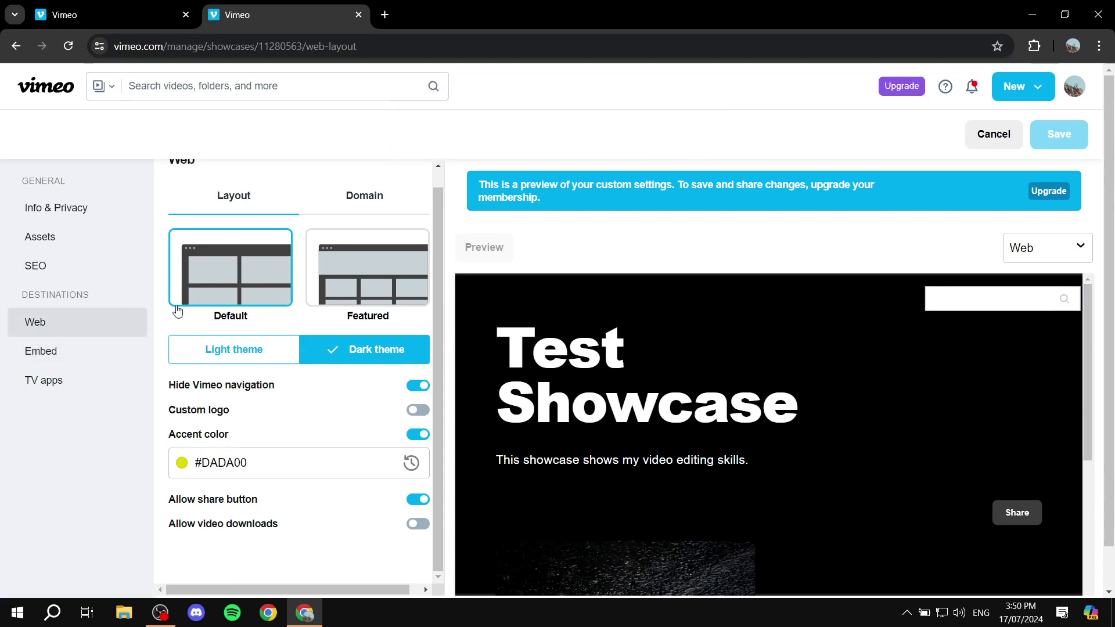
click(82, 353)
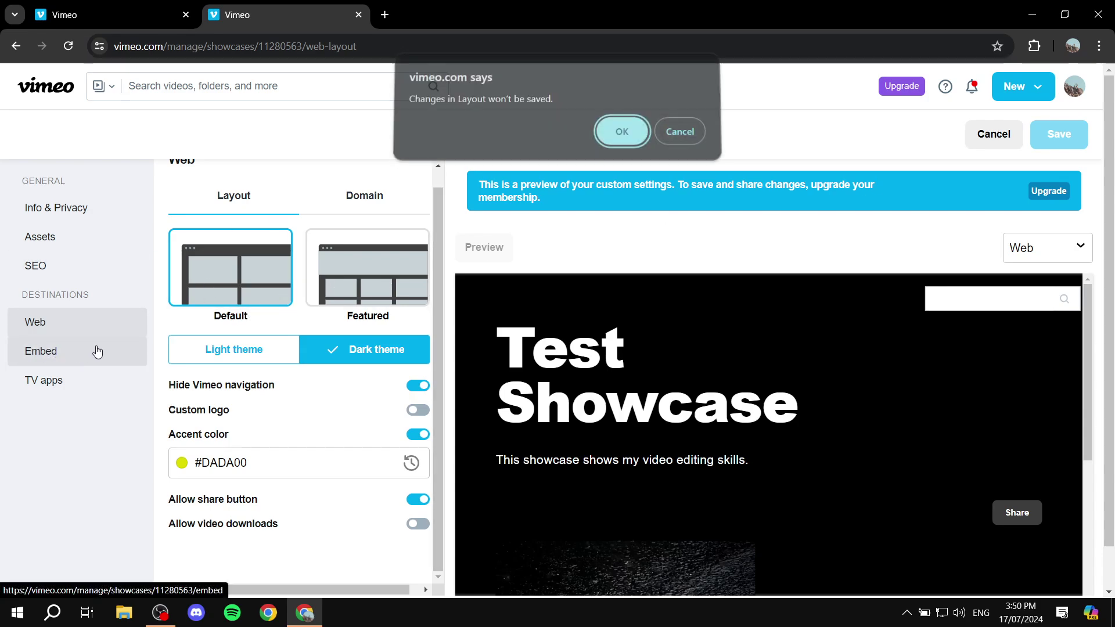
click(625, 130)
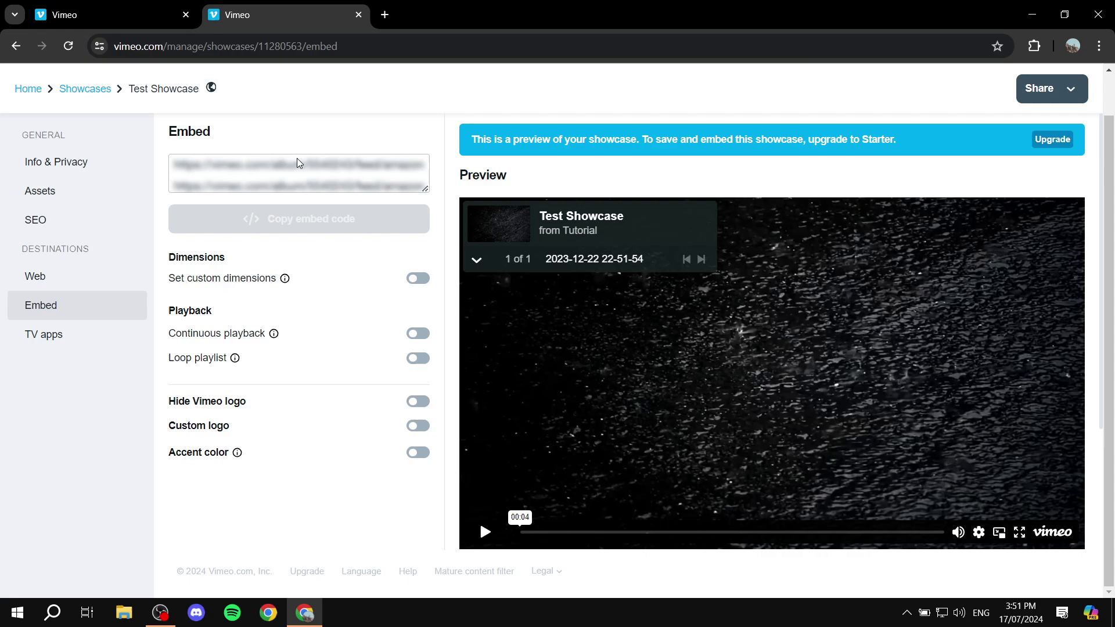
scroll(906, 285, down, 3)
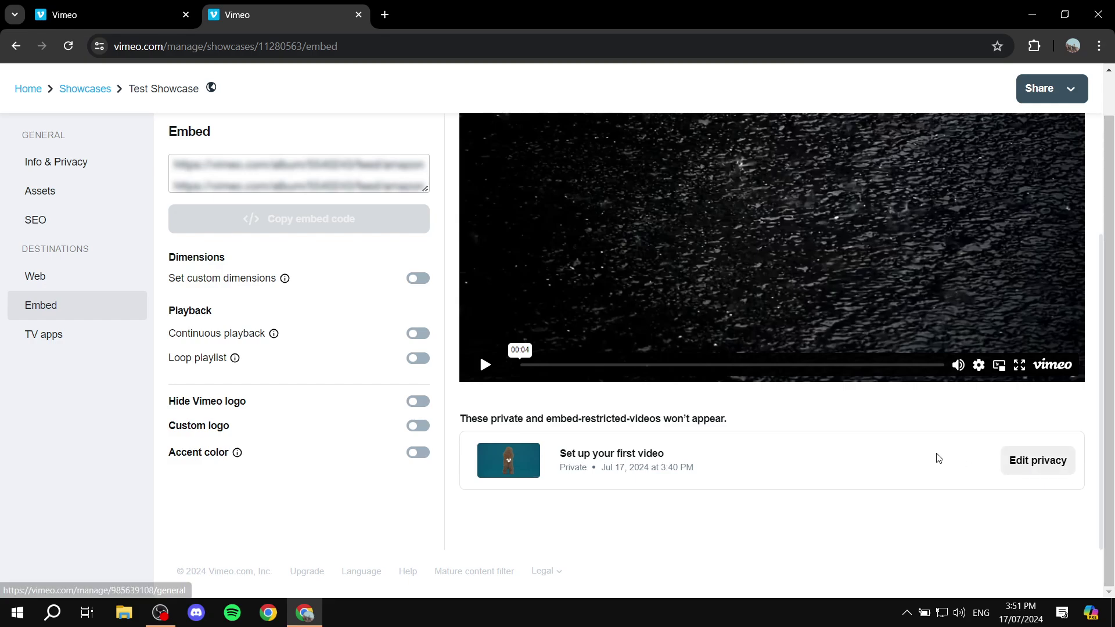
scroll(751, 467, up, 3)
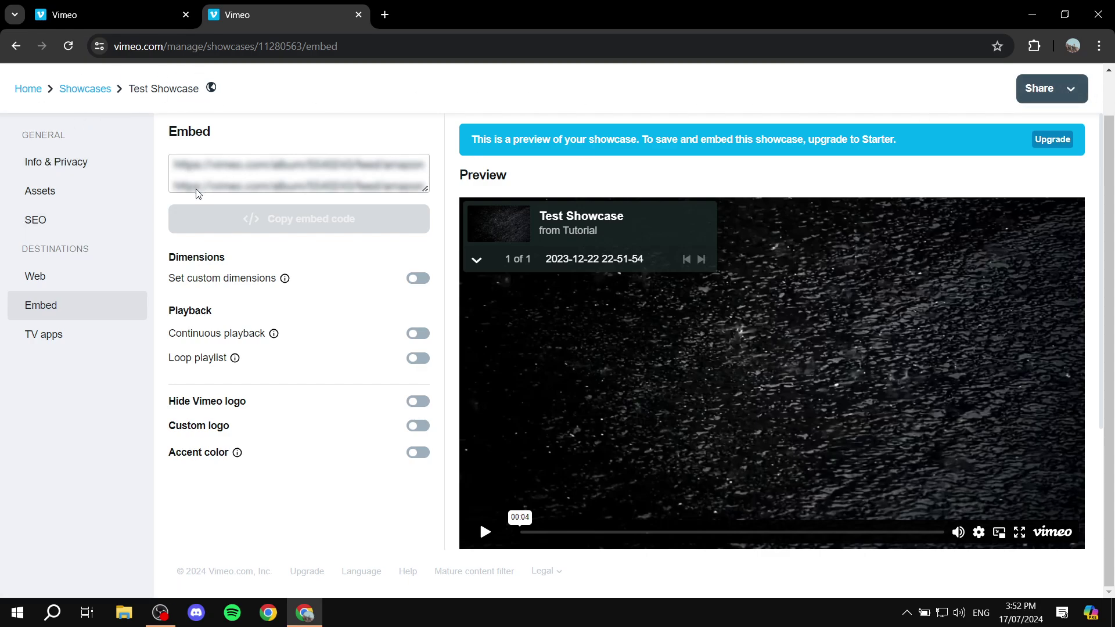
Return to the Web settings, try the Dark theme while reading the upgrade notice, and switch back to the Light theme
click(35, 278)
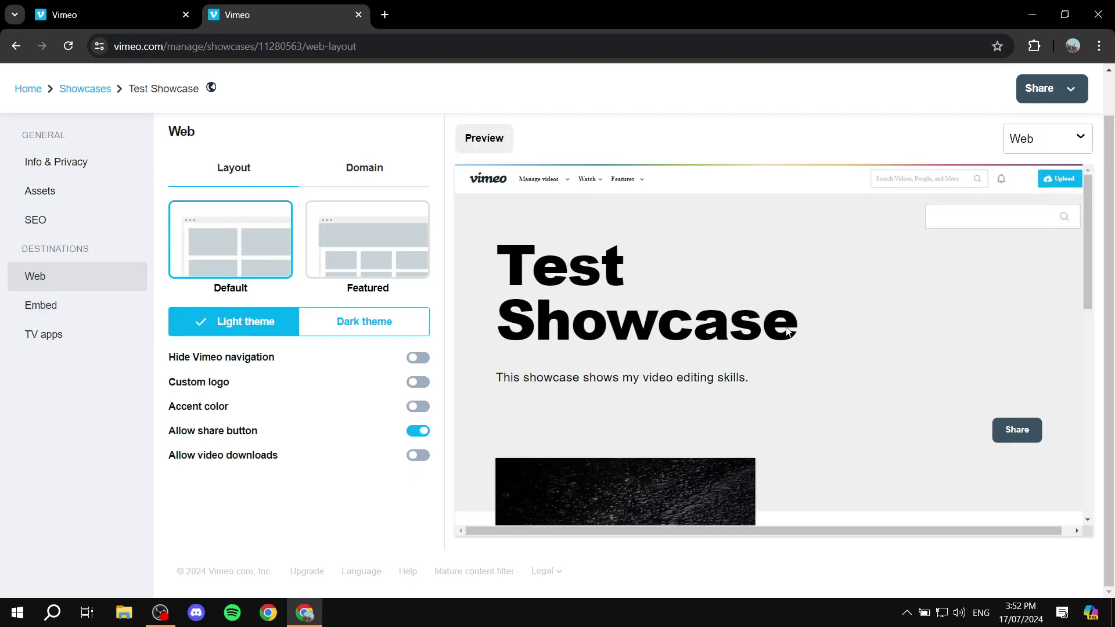
click(372, 322)
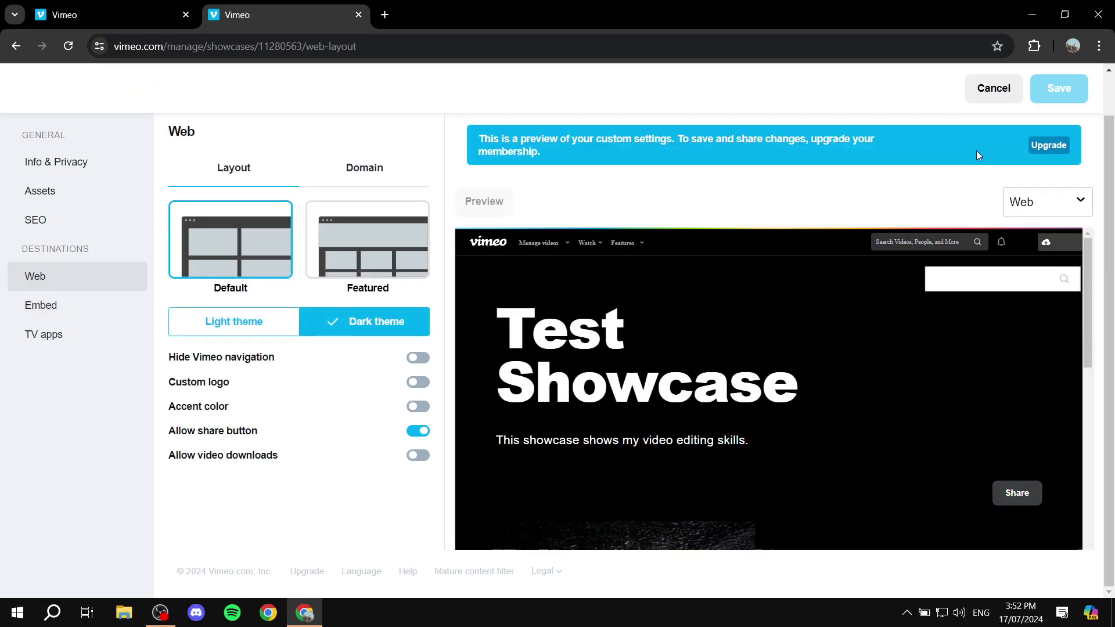
drag(728, 138, 565, 138)
click(640, 182)
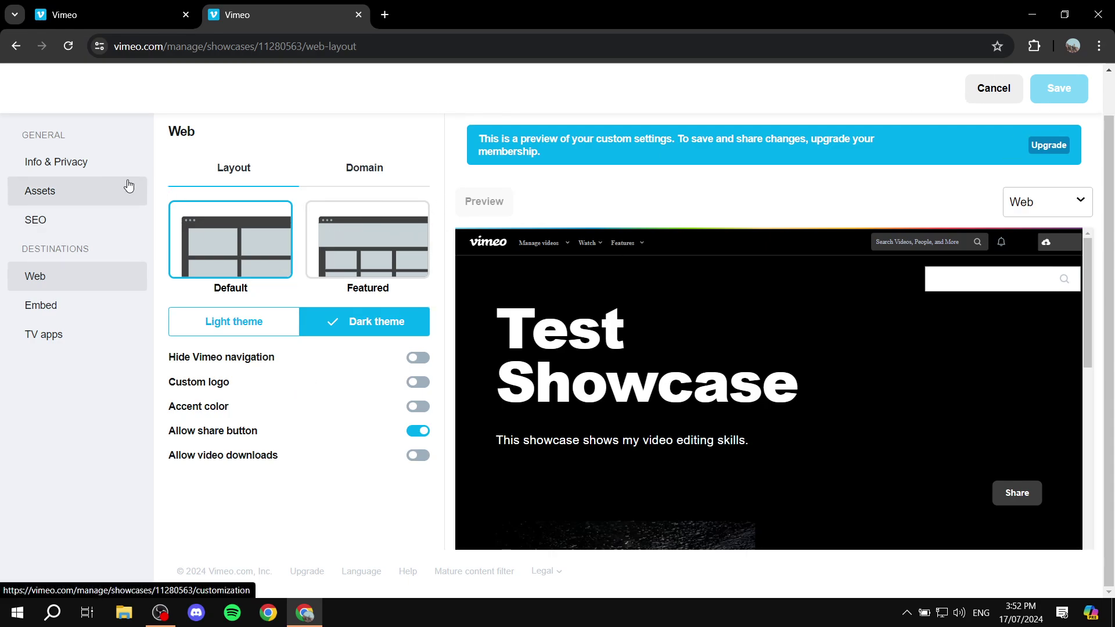
click(250, 324)
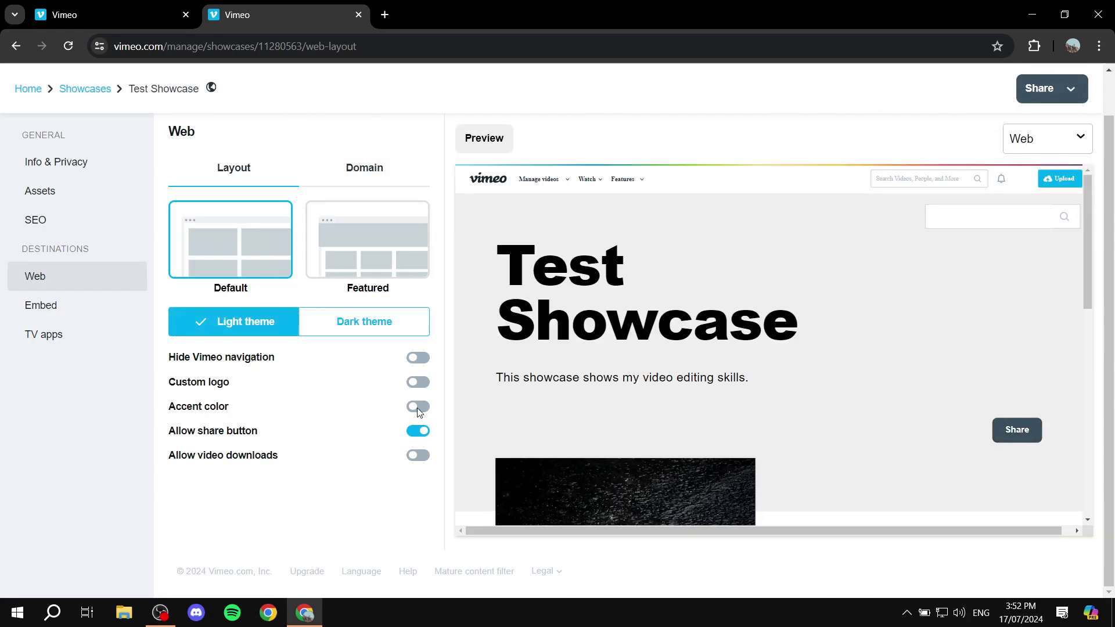
Try turning on the accent color for the Light theme web layout and turn it off again
click(220, 407)
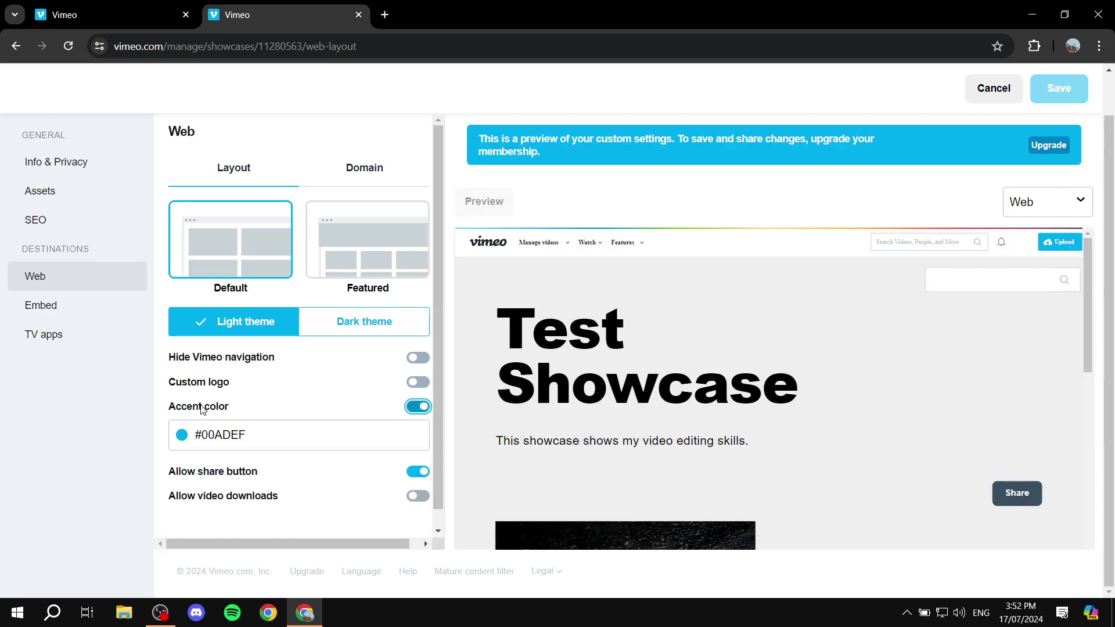
click(217, 408)
click(215, 409)
click(214, 408)
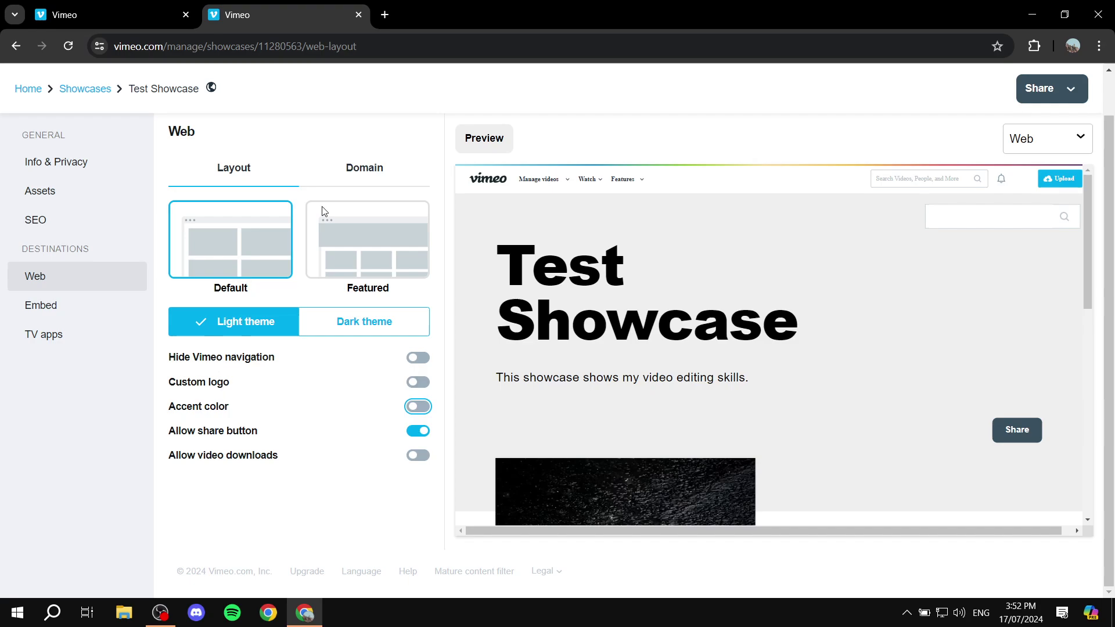
Open the sharing options of Test Showcase, check who has access and the link privacy, and close them
click(1072, 90)
click(1017, 131)
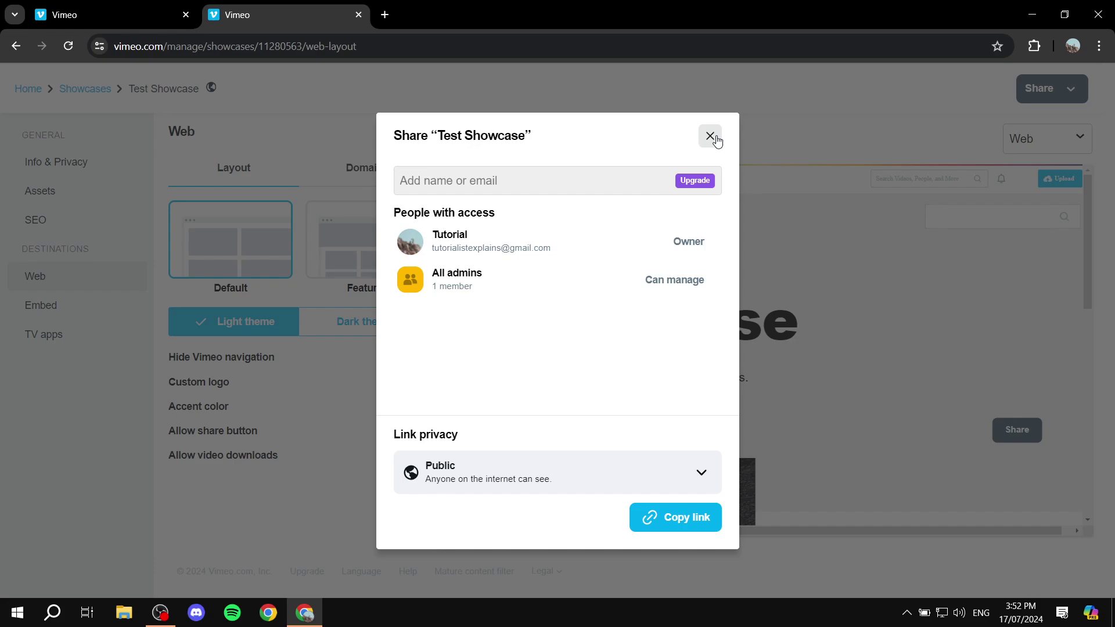
click(714, 138)
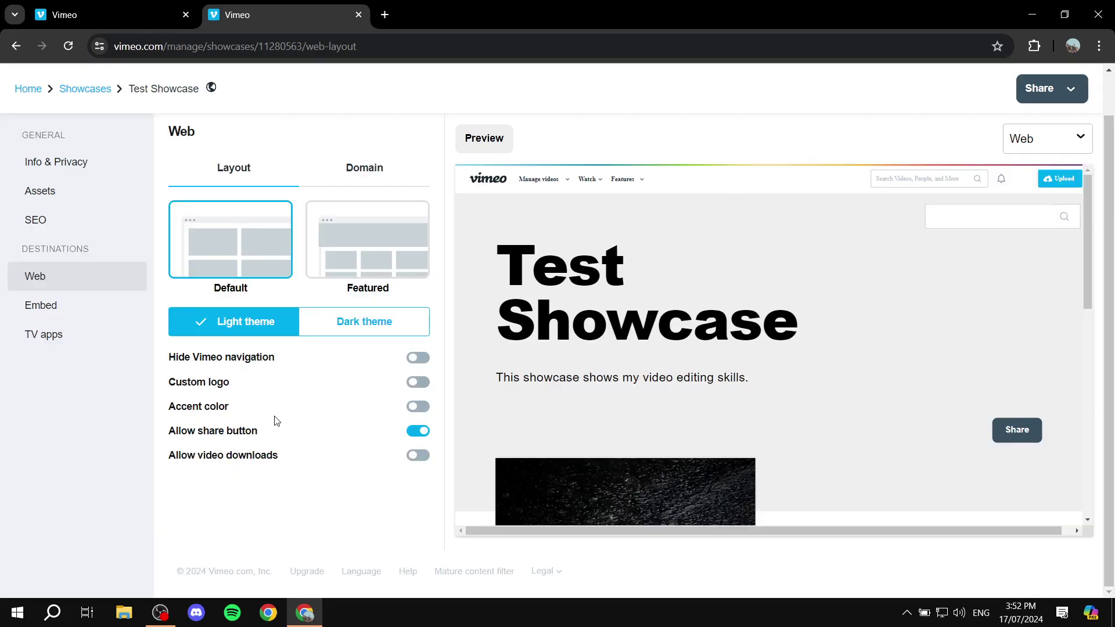
Switch the web layout to the Dark theme and enable its accent color
click(389, 324)
click(418, 406)
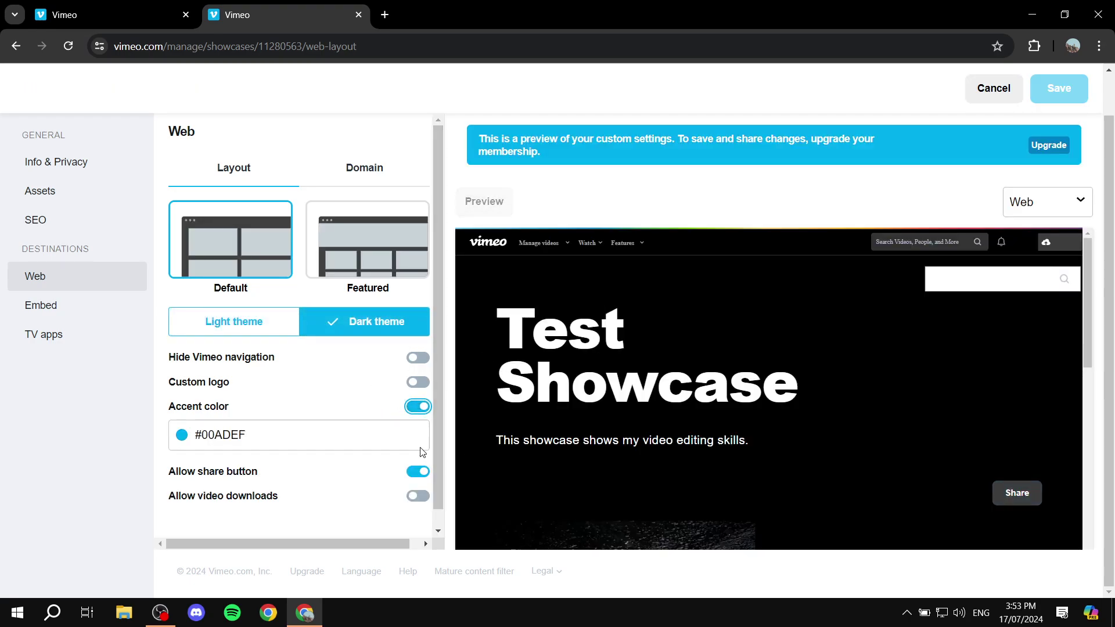